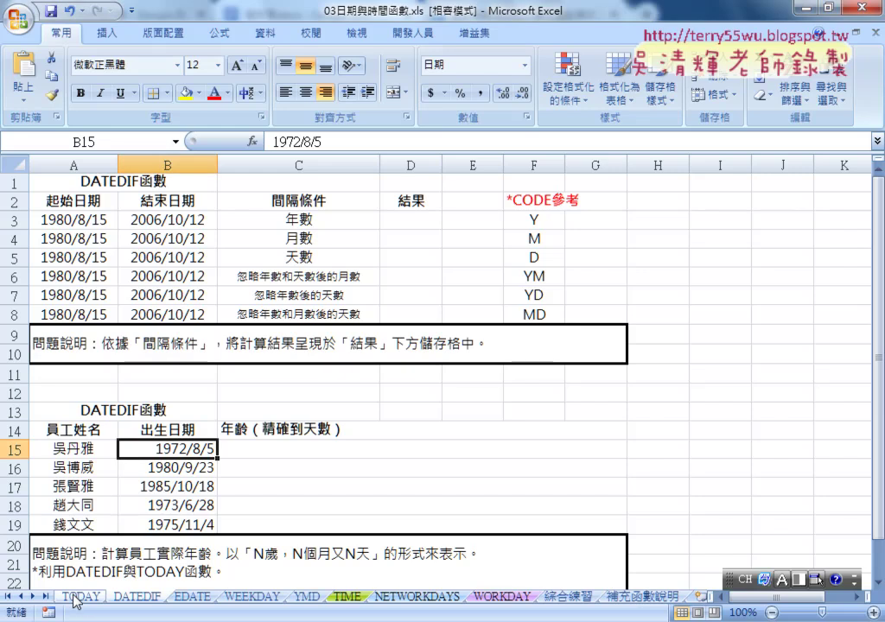
Step: Switch to the TODAY sheet and inspect the TODAY, YEAR, MONTH, DAY, WEEKDAY and NOW formulas
left_click(78, 596)
left_click(286, 226)
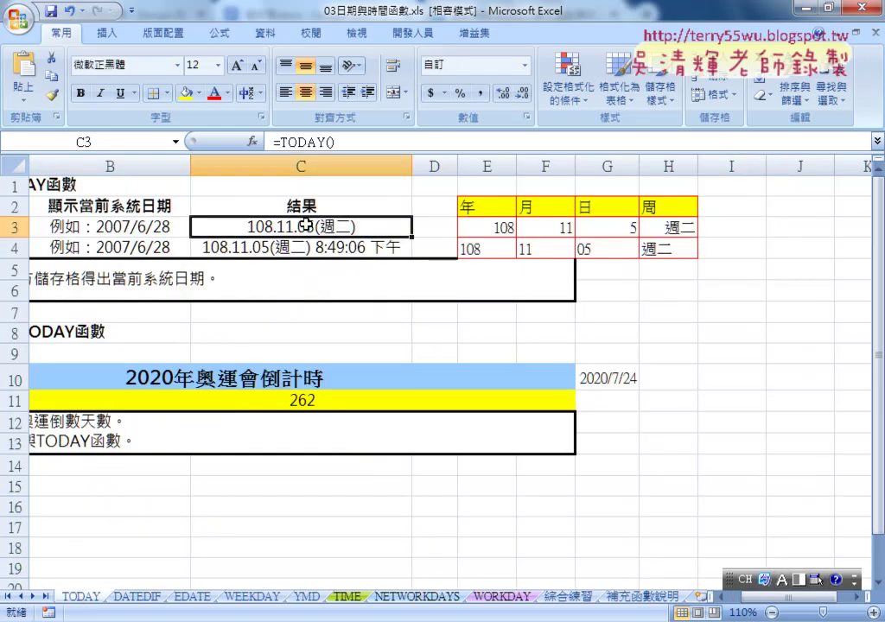
left_click(484, 227)
left_click(566, 228)
left_click(605, 228)
left_click(666, 228)
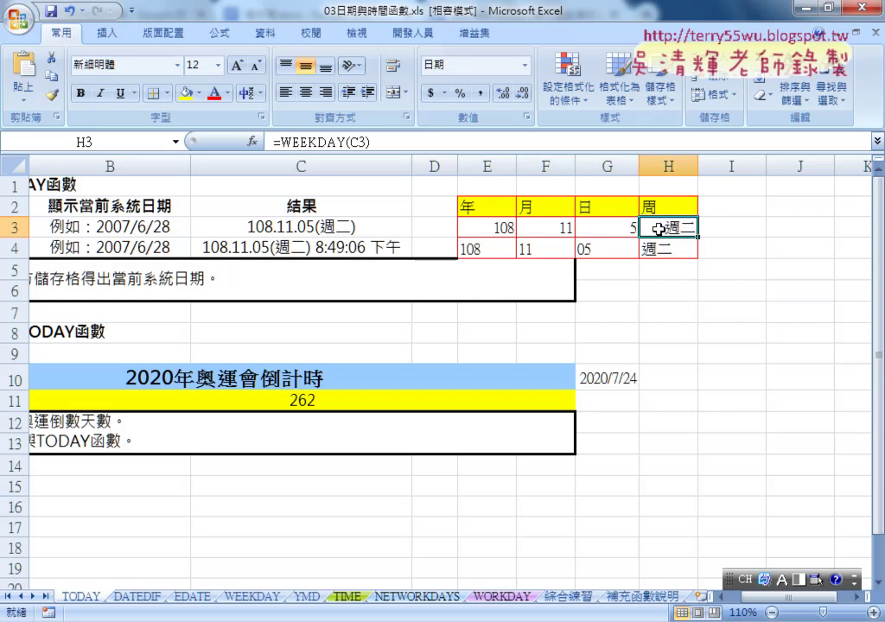
left_click(404, 251)
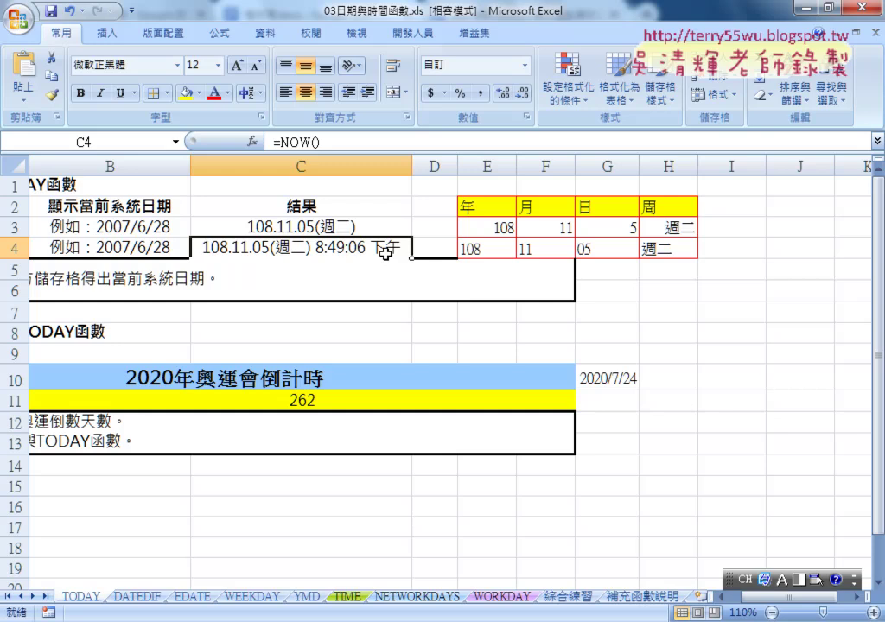
Step: Re-check the year, month, day and weekday formulas in E3:H3, then select empty cell I3
left_click(478, 226)
left_click(542, 224)
left_click(612, 227)
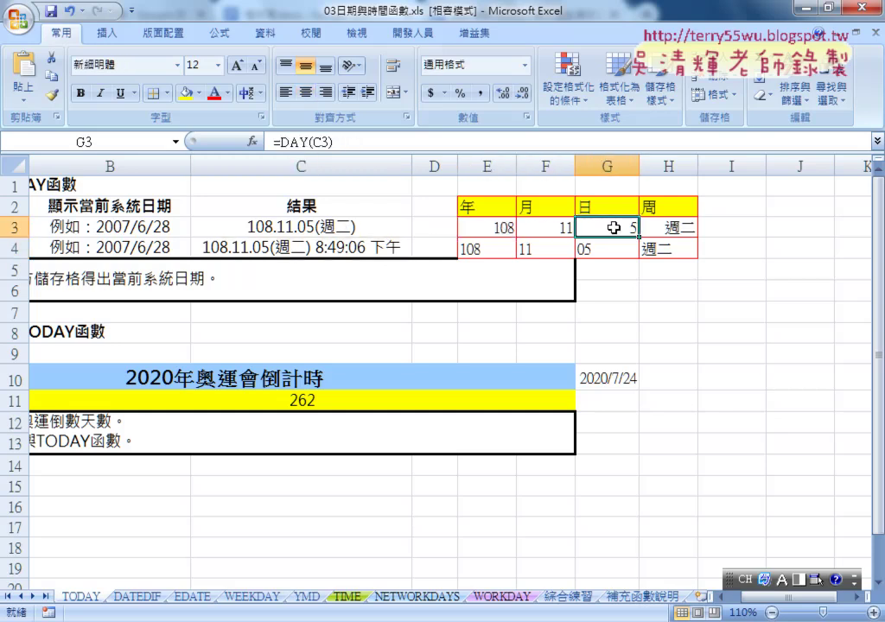
left_click(665, 226)
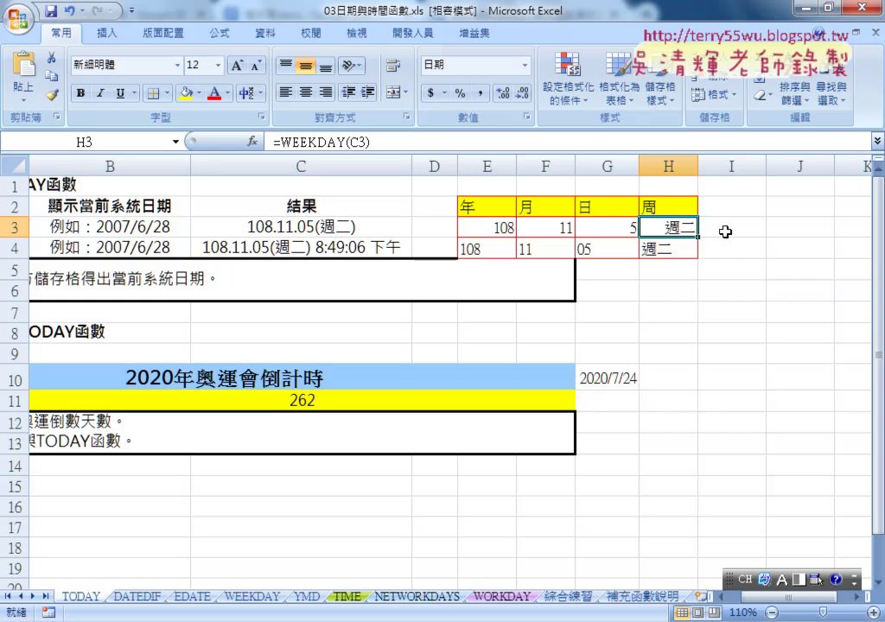
left_click(731, 229)
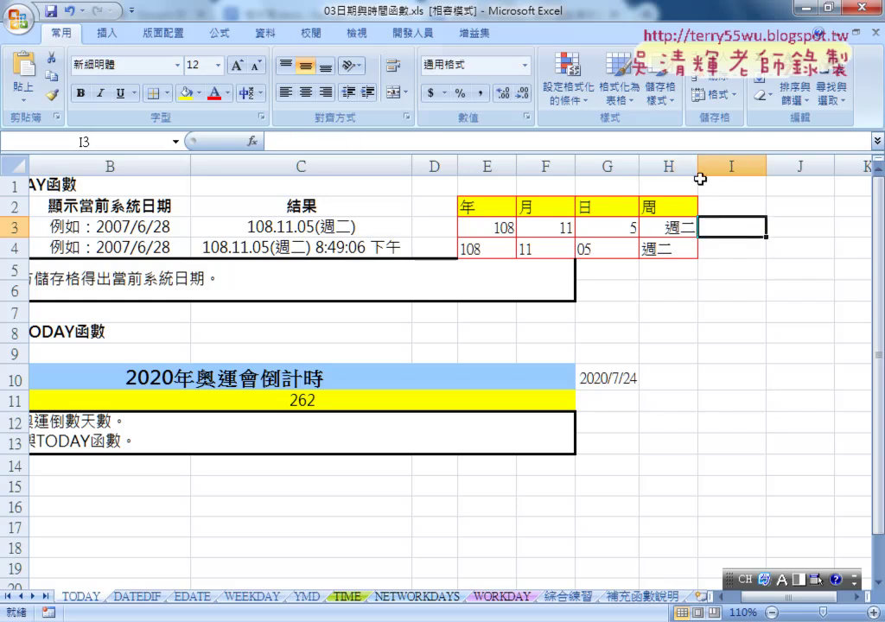
mouse_move(508, 229)
left_mouse_down()
mouse_move(681, 230)
mouse_move(624, 229)
left_mouse_up()
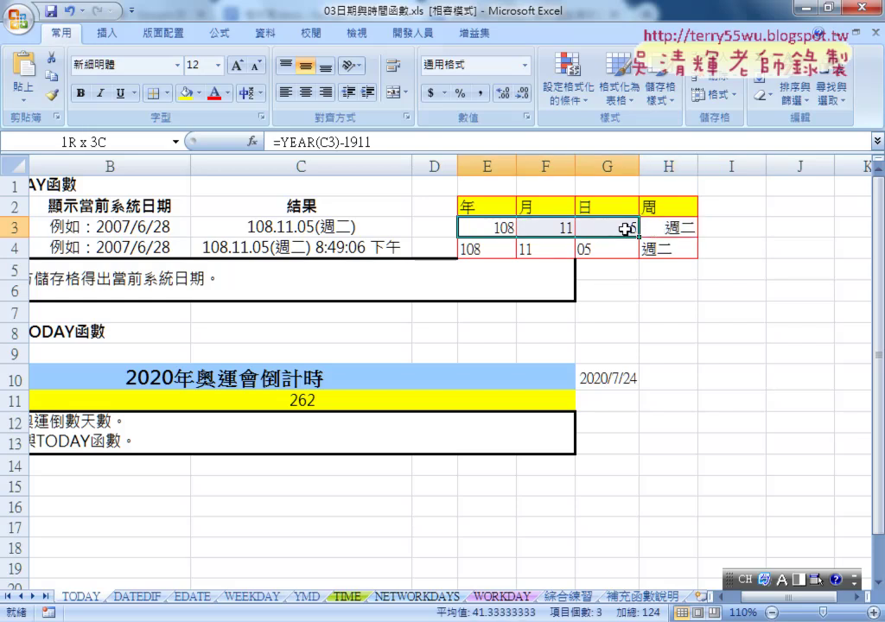
left_click(732, 229)
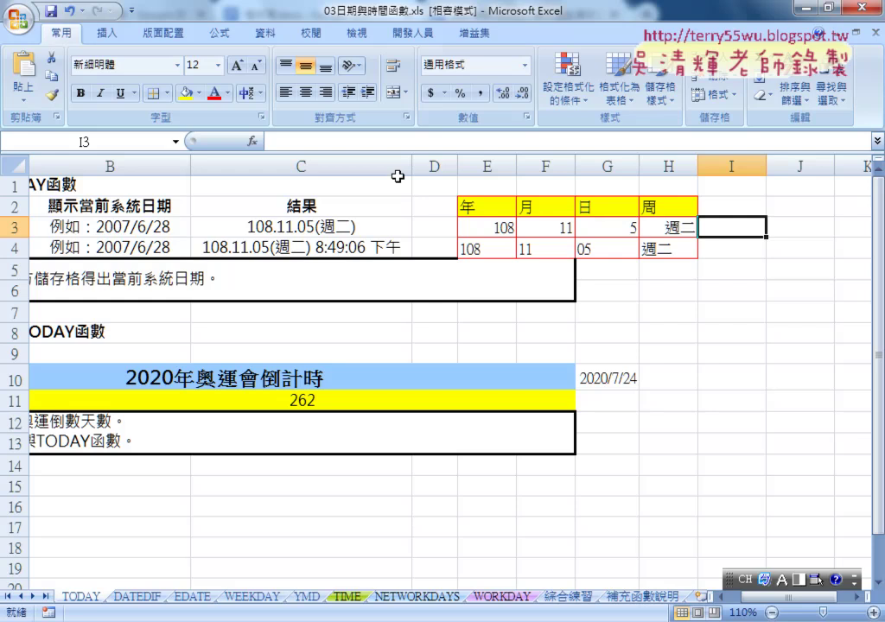
Step: Begin a formula in I3 and bring up the Insert Function list of Date & Time functions
left_click(253, 141)
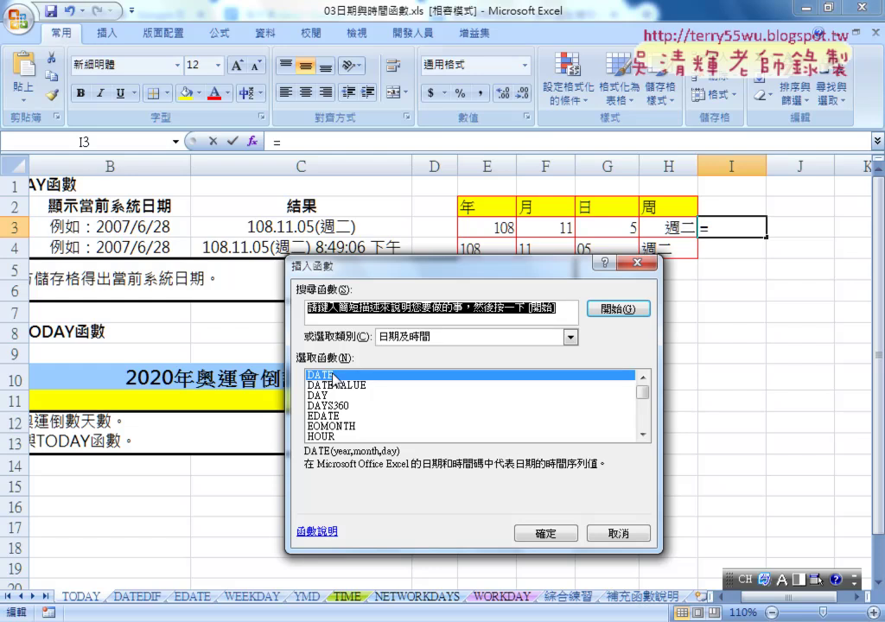
key("Escape")
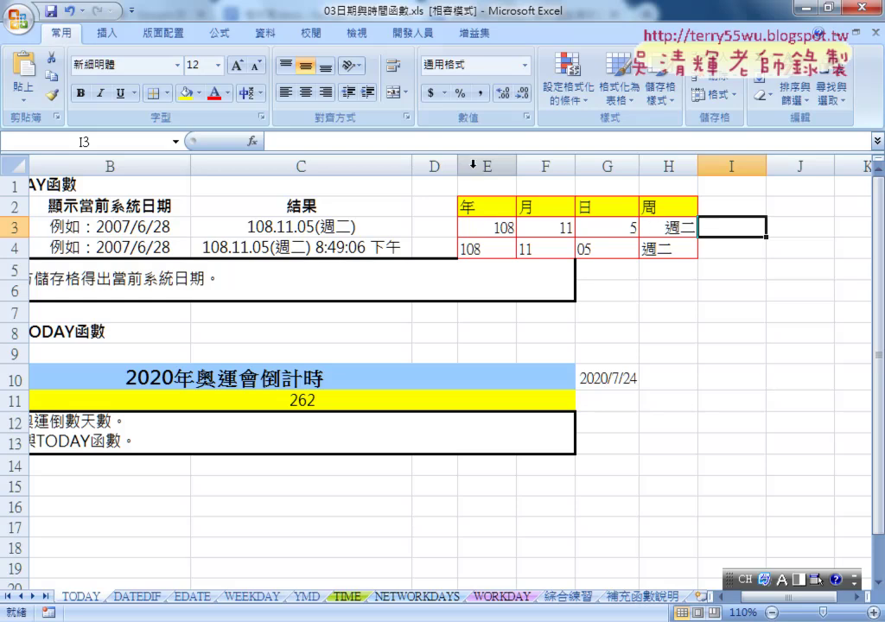
left_click(369, 144)
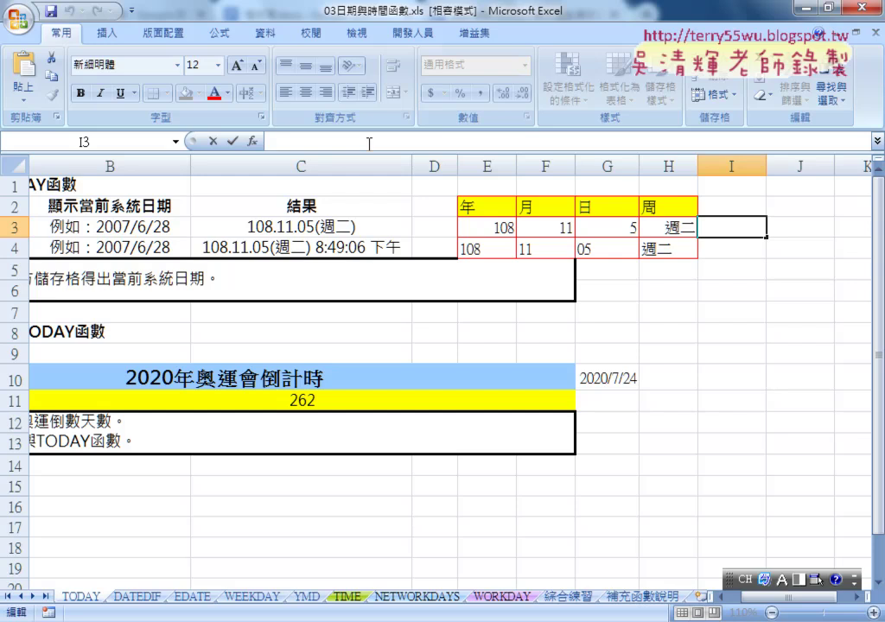
type("=")
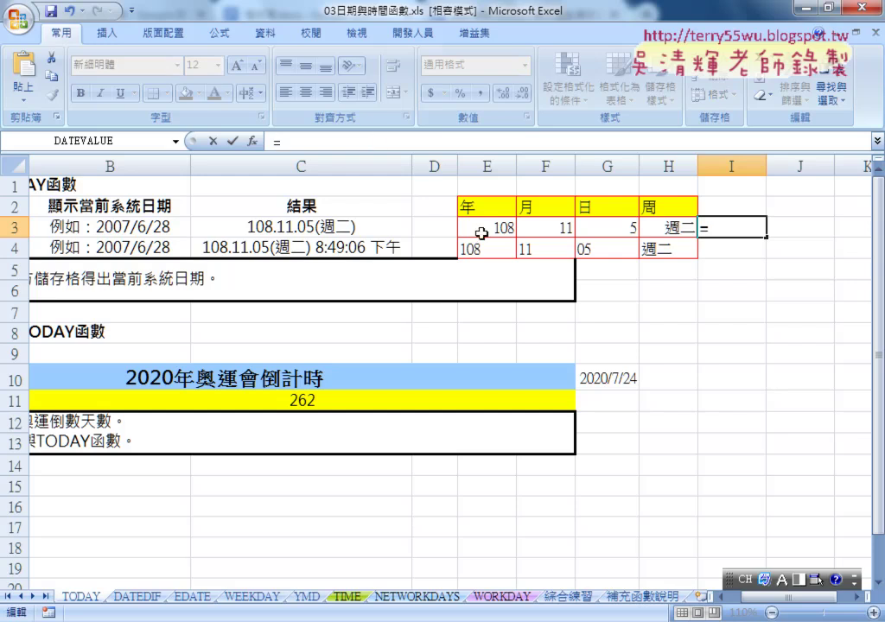
left_click(488, 229)
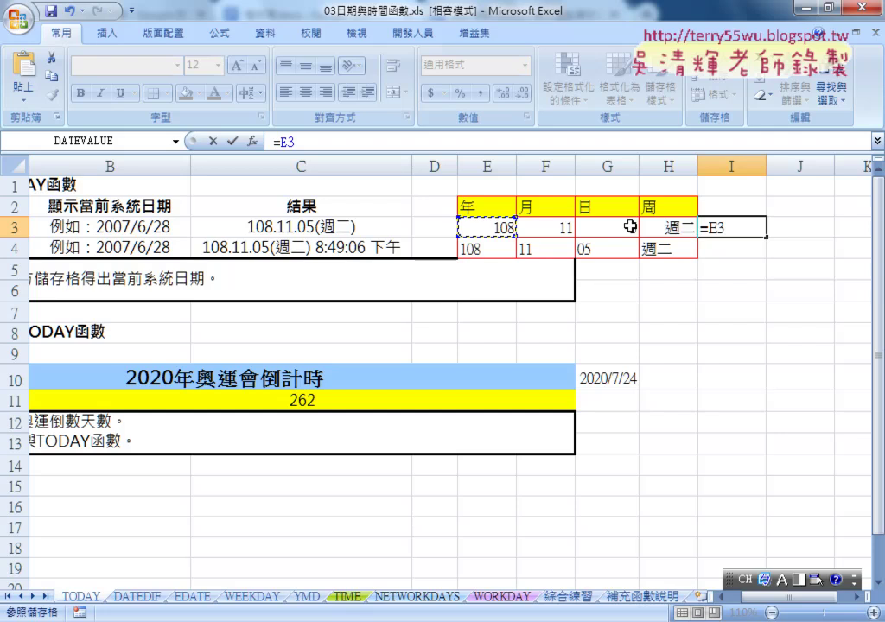
key("Escape")
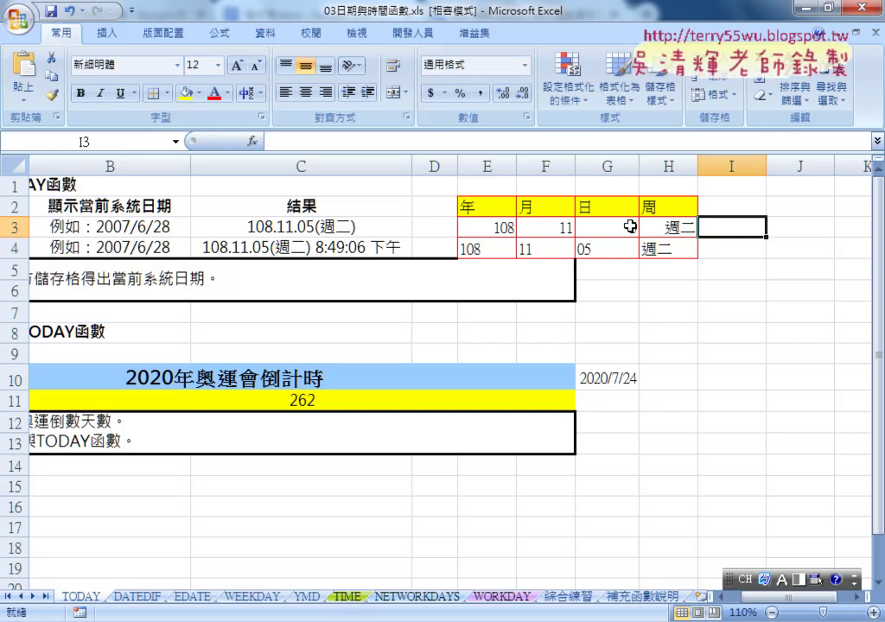
left_click(253, 141)
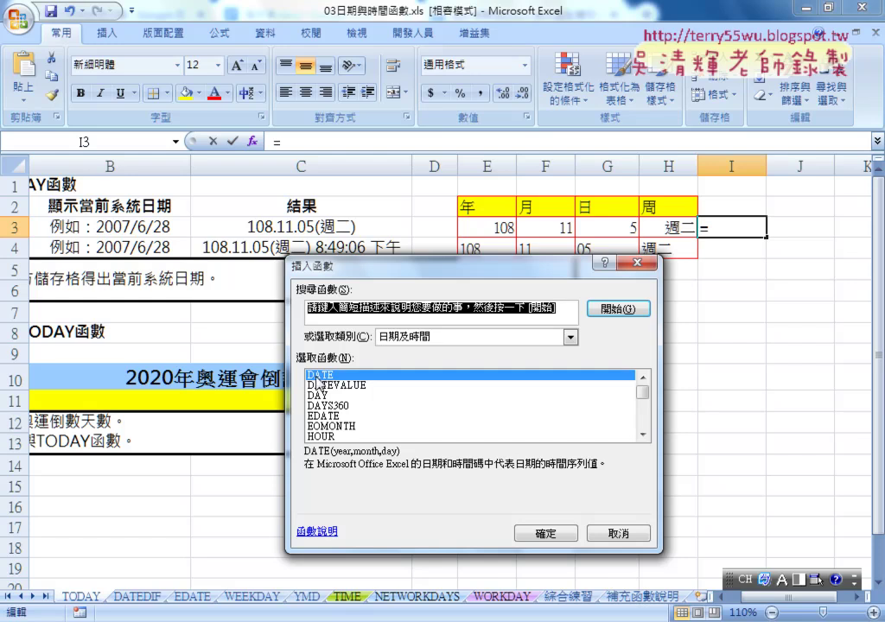
Step: Enter =DATE(E3+1911,F3,G3) in I3 so it shows 2019/11/5
left_click(571, 534)
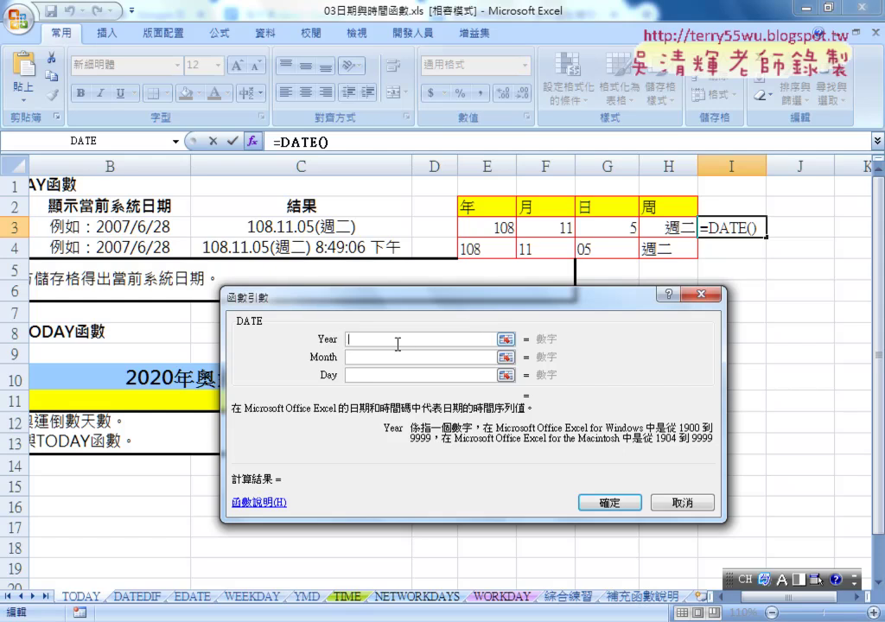
left_click(480, 229)
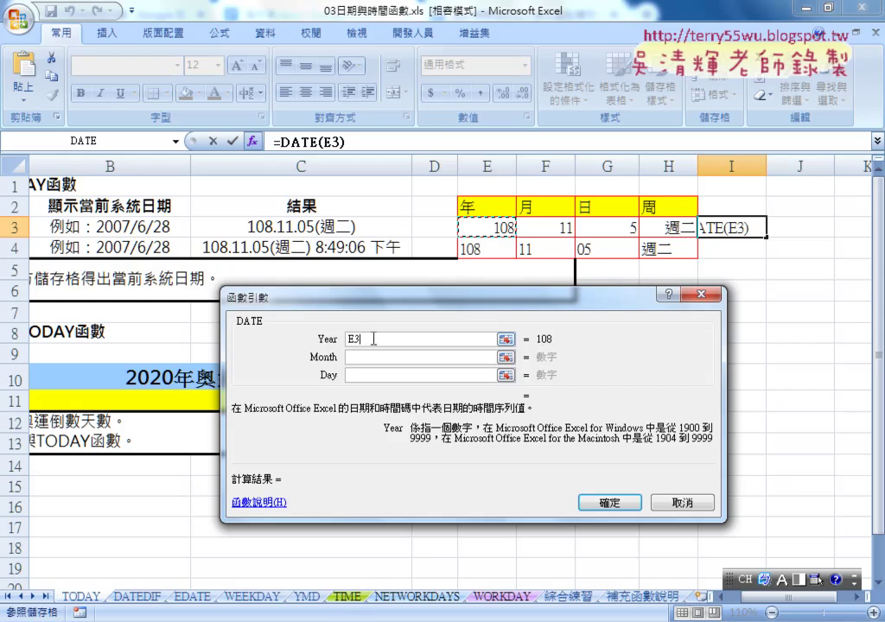
type("+1911")
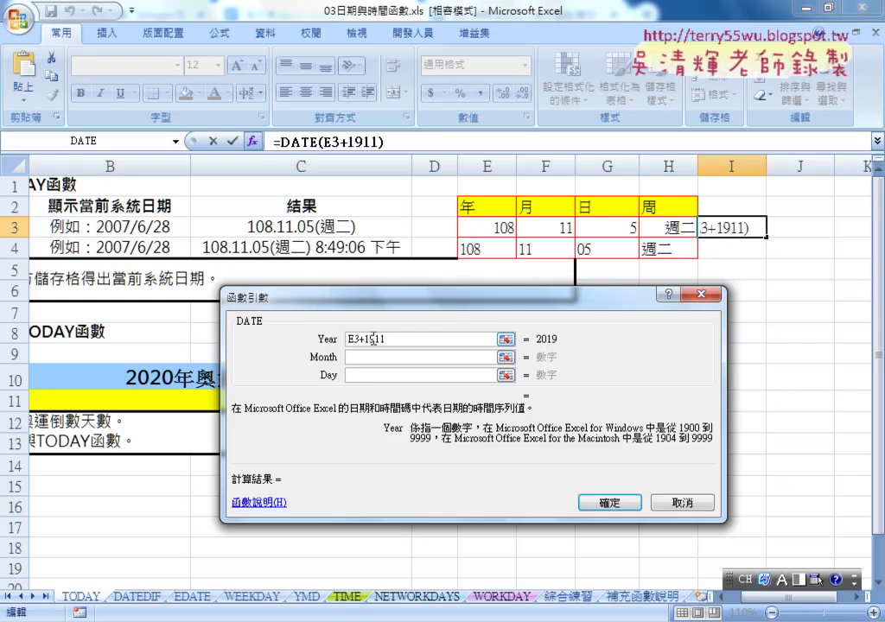
left_click(411, 357)
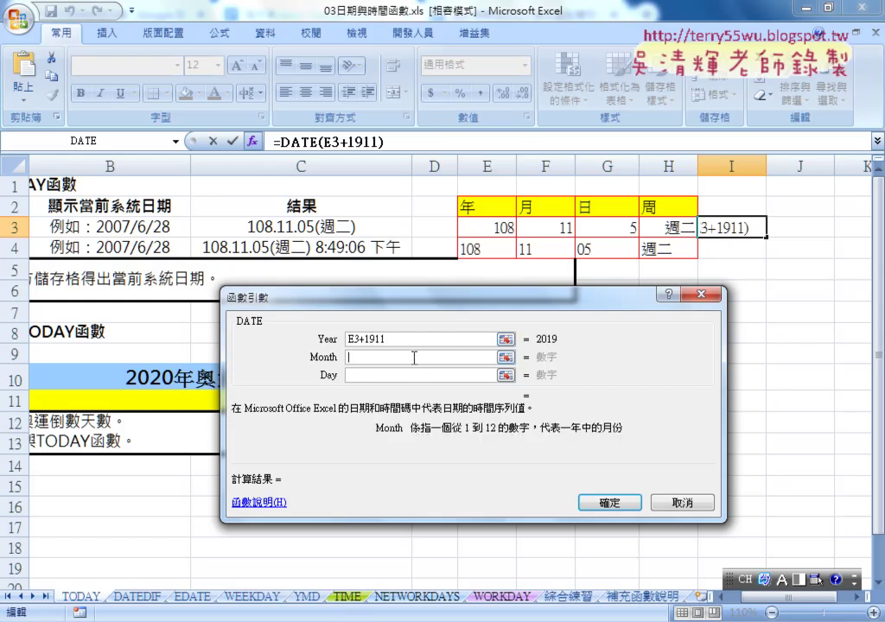
left_click(553, 228)
left_click(424, 375)
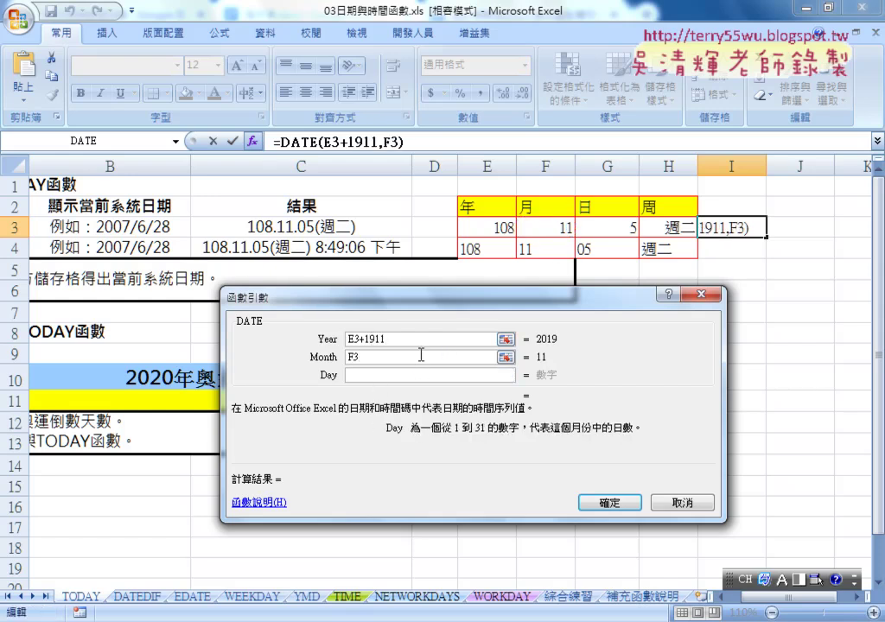
left_click(605, 228)
left_click(609, 504)
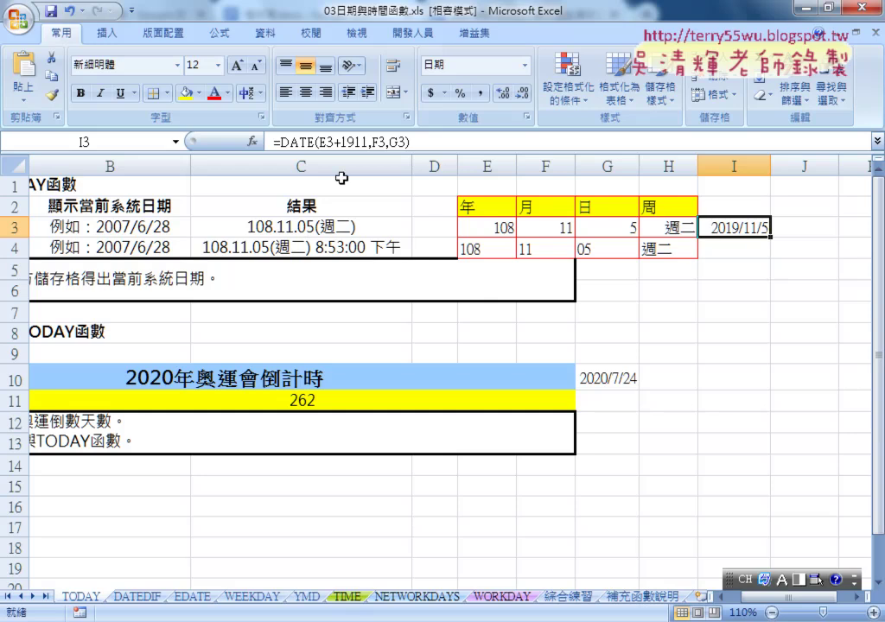
left_click(292, 142)
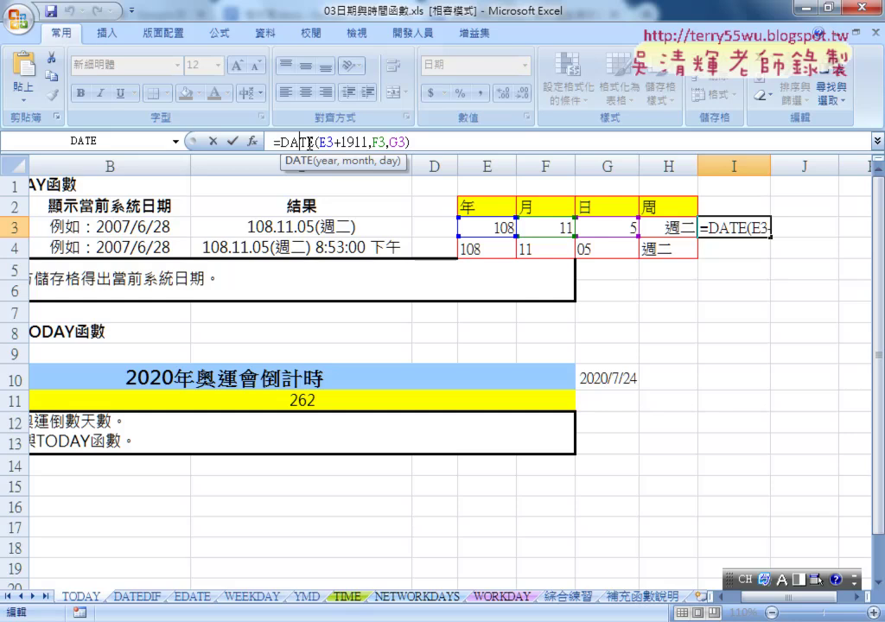
left_click(232, 141)
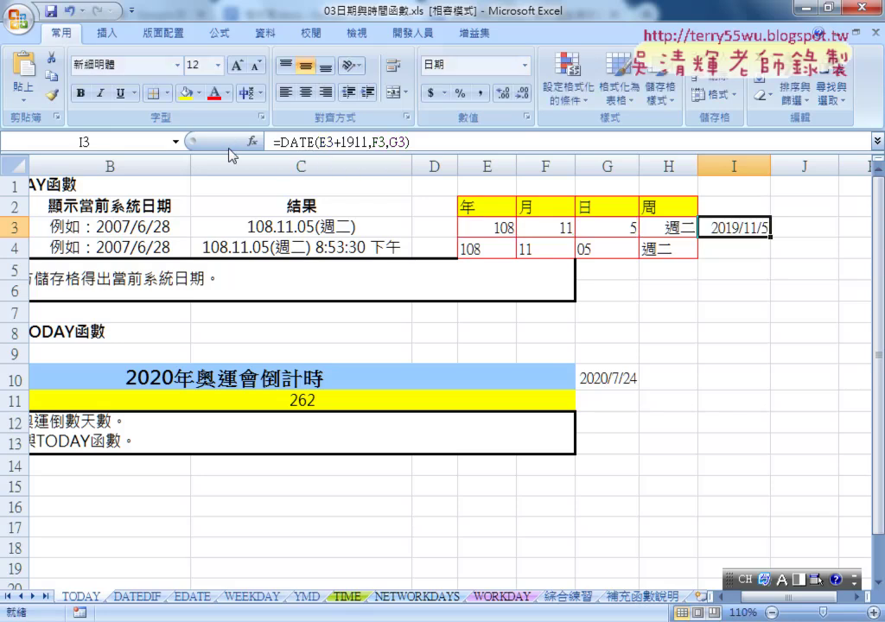
left_click(316, 141)
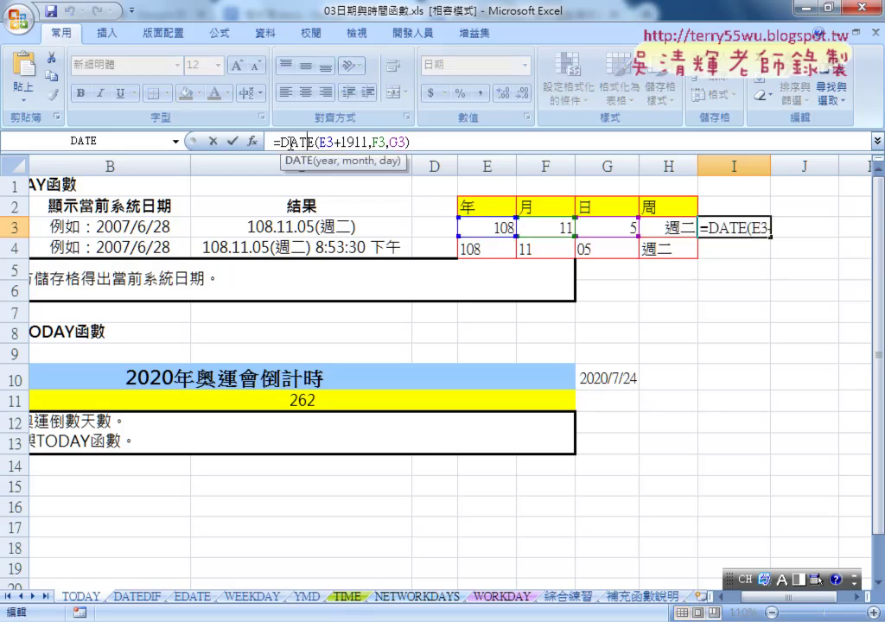
left_click(252, 141)
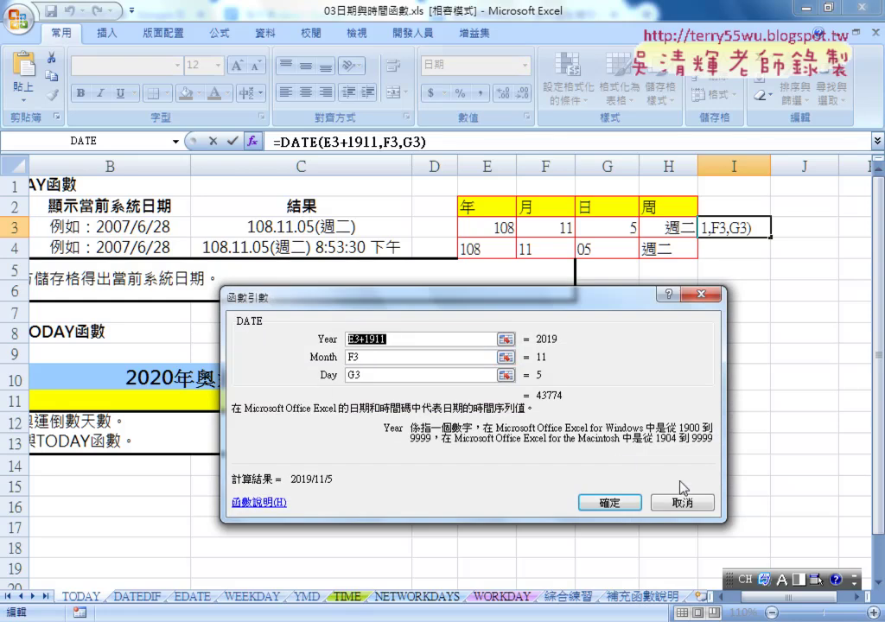
left_click(689, 508)
left_click(685, 506)
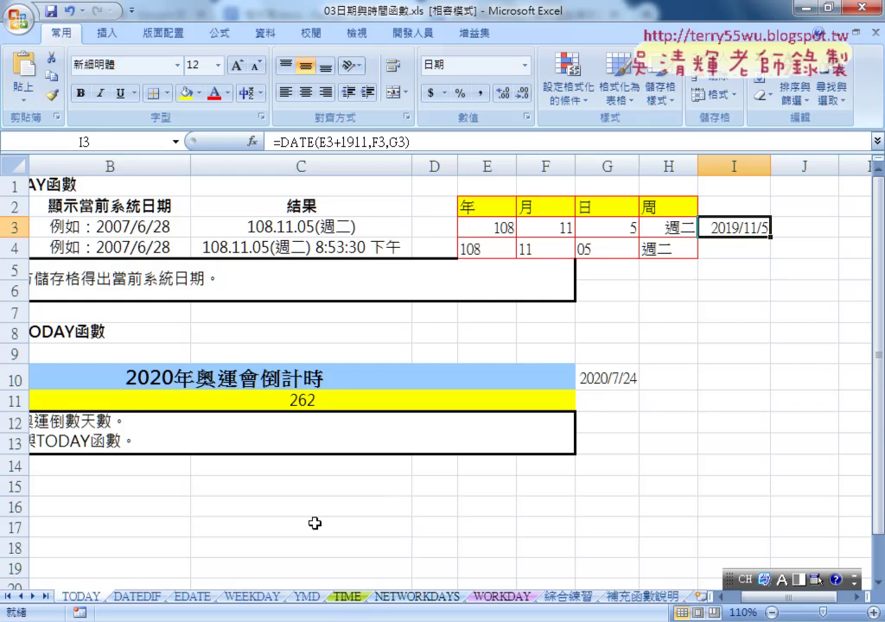
left_click(135, 602)
scroll(294, 498, "down", 1)
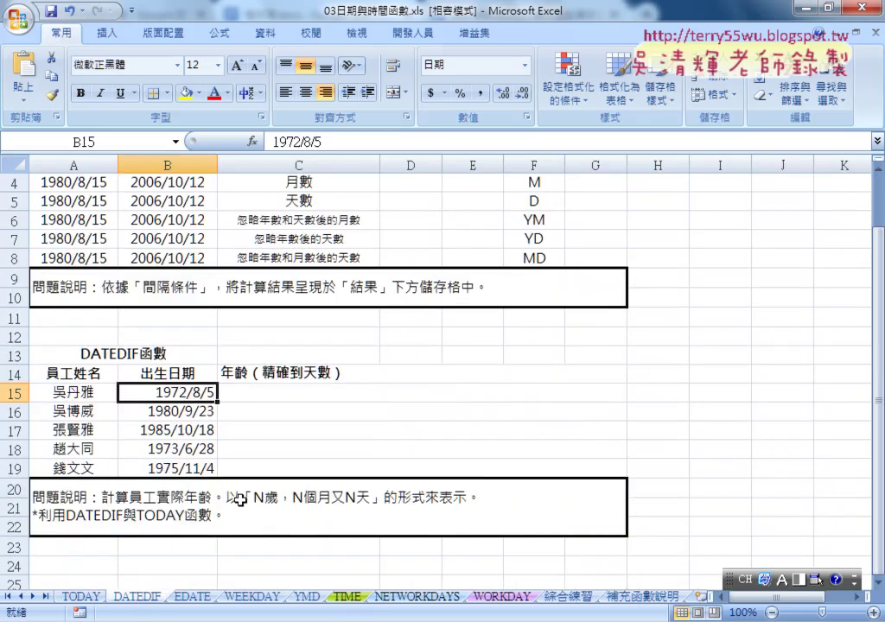
scroll(345, 492, "down", 2)
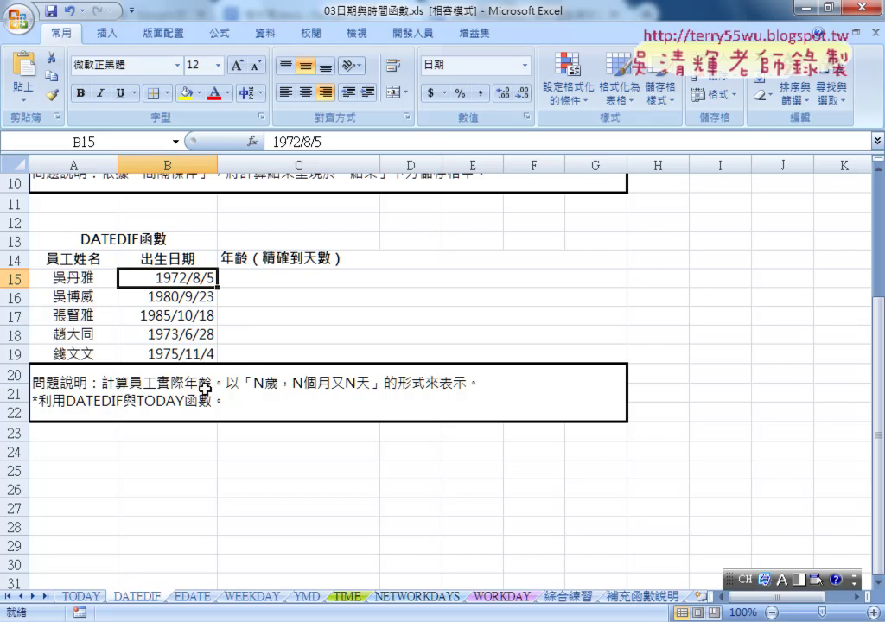
left_click(60, 278)
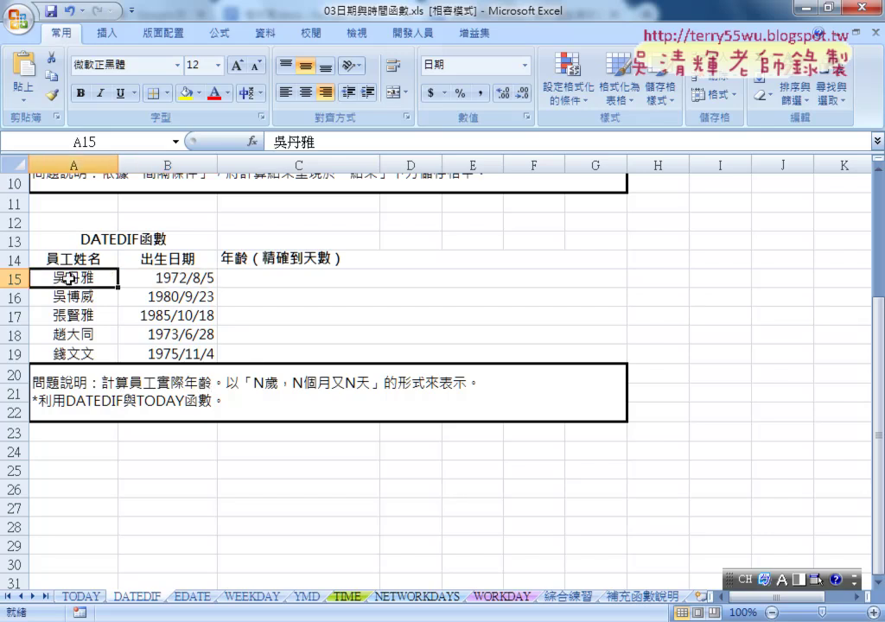
left_click(136, 281)
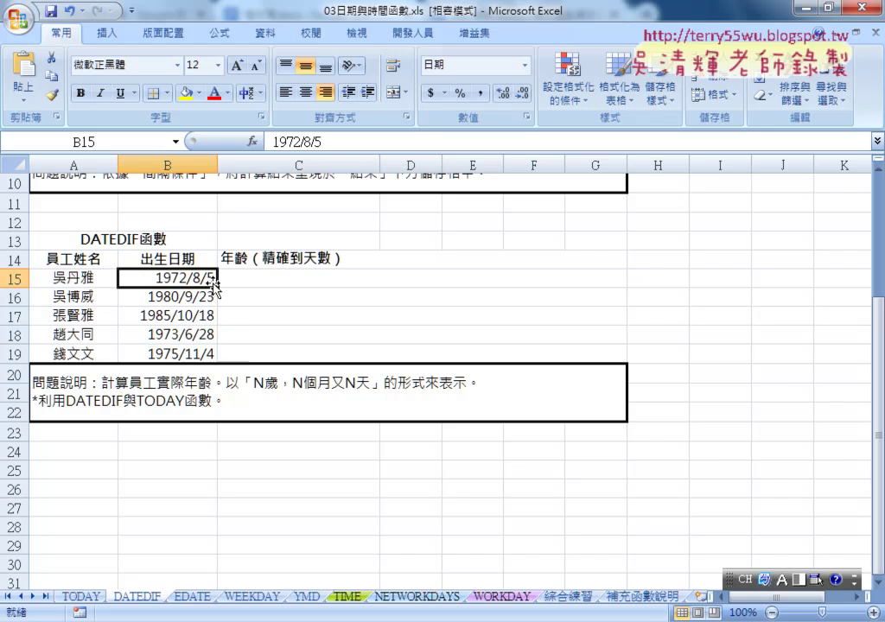
left_click(292, 281)
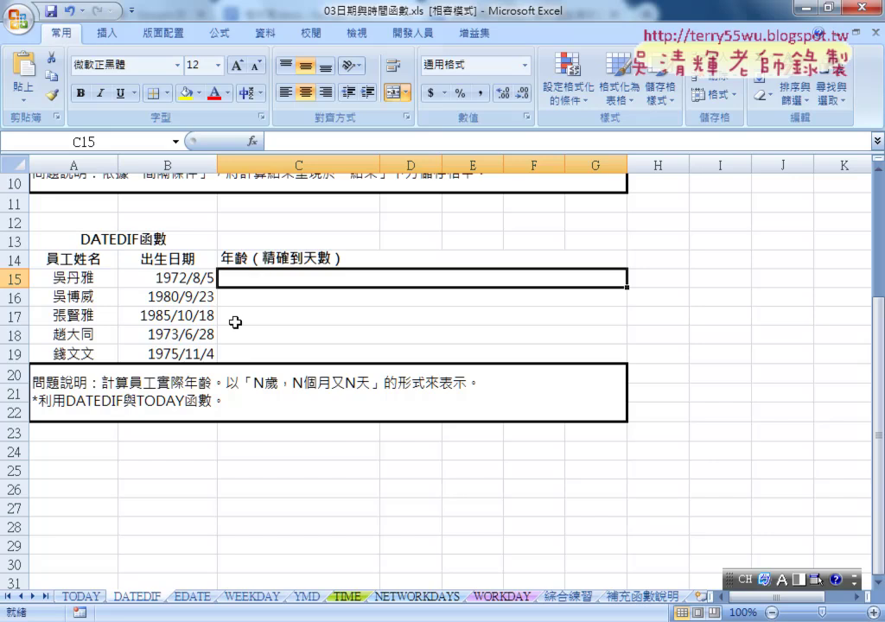
scroll(301, 456, "up", 3)
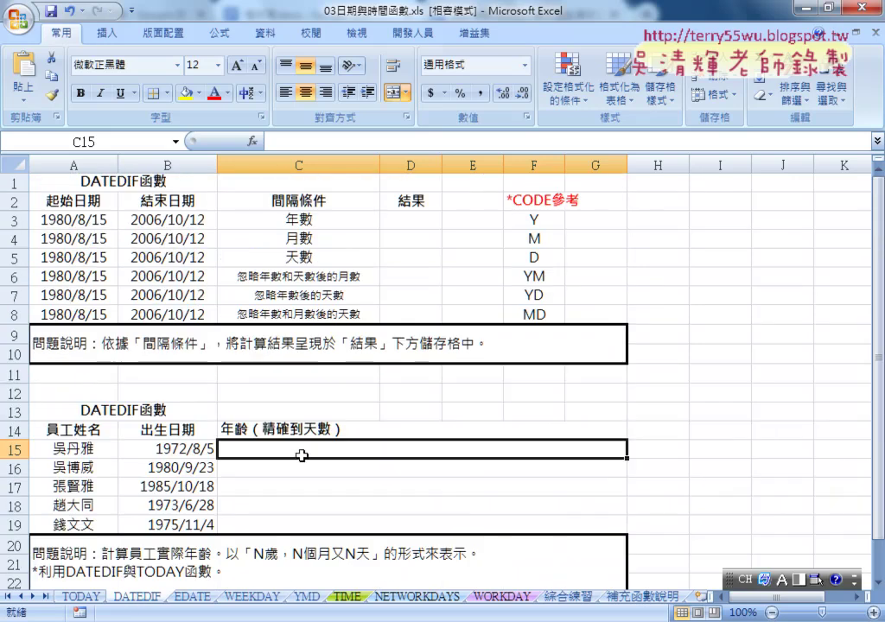
left_click(418, 223)
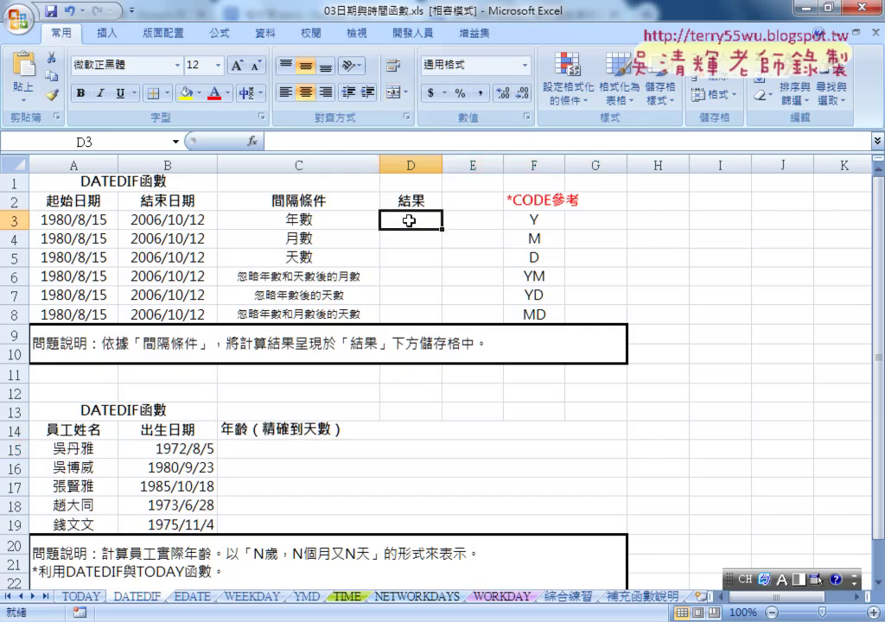
left_click(259, 142)
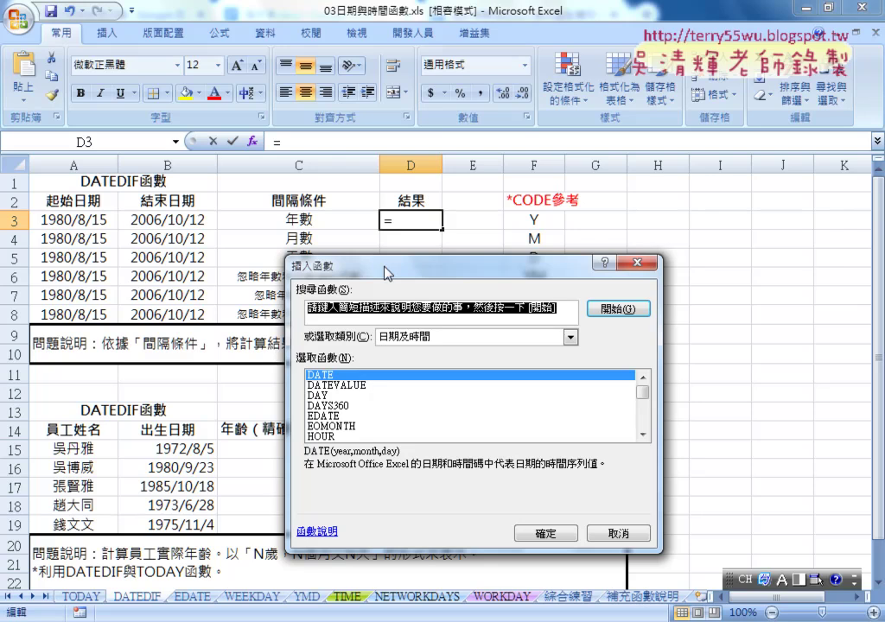
mouse_move(484, 209)
left_mouse_down()
mouse_move(323, 197)
mouse_move(308, 178)
left_mouse_up()
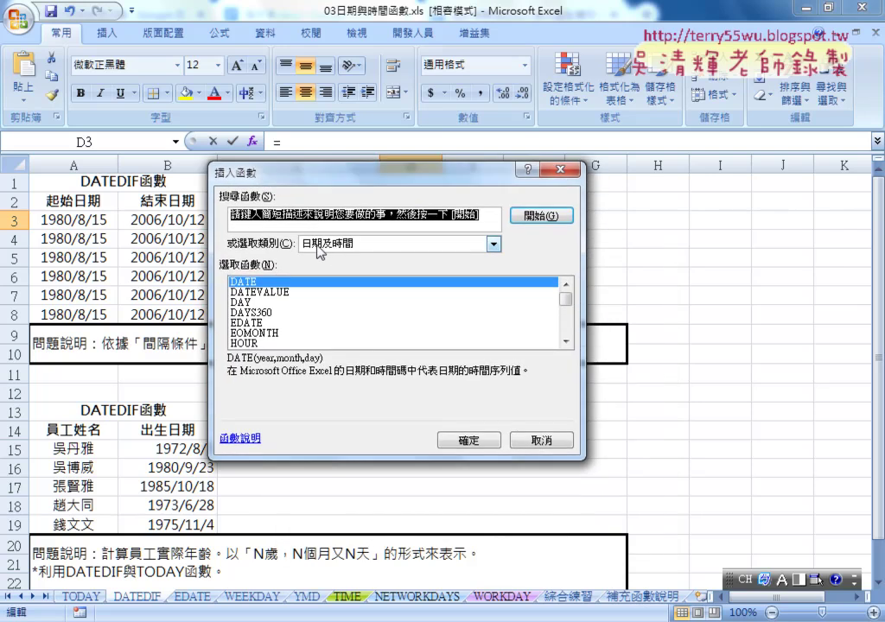
left_click(251, 292)
key("Down")
key("Down")
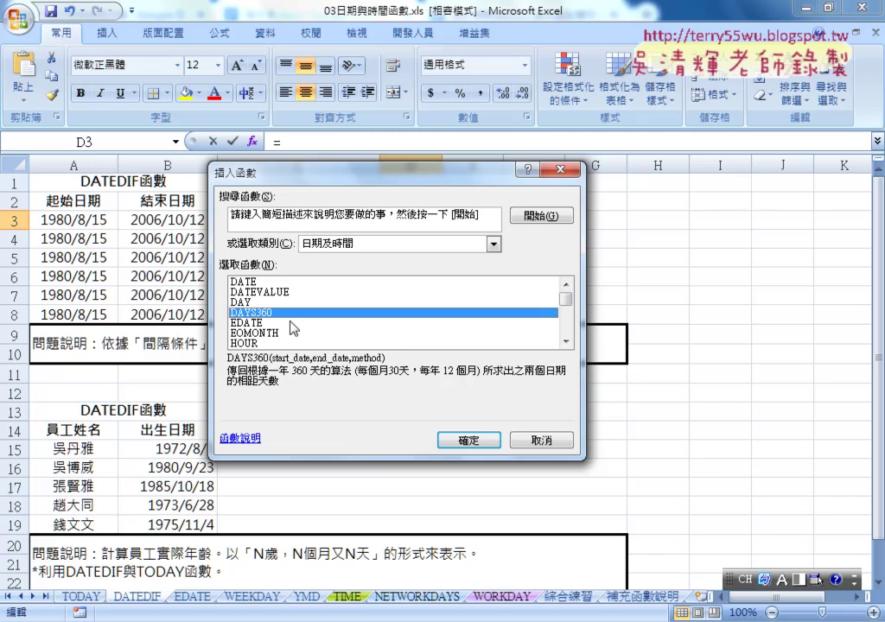
left_click(552, 441)
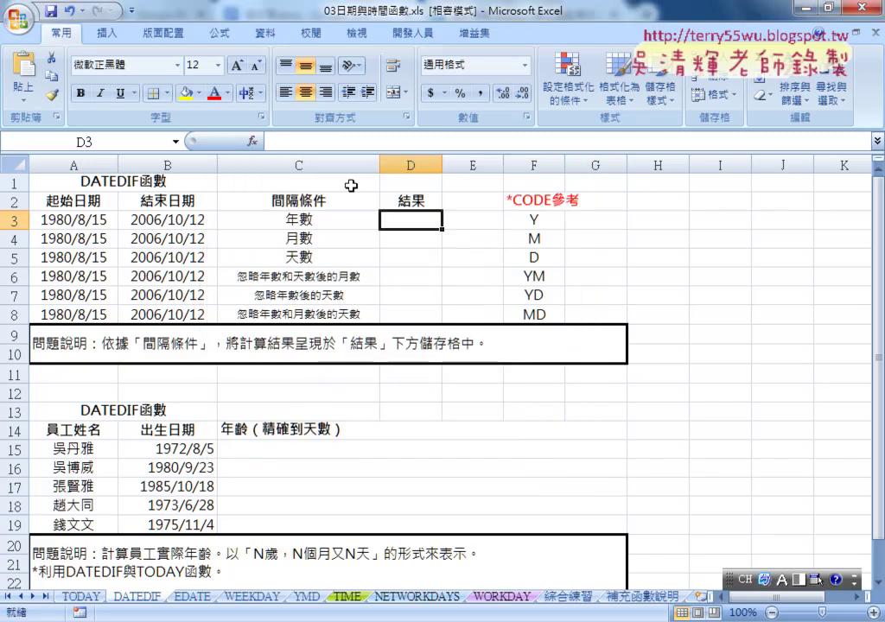
Step: Enter =DATEDIF(A3,B3,"Y") in D3, returning 26 whole years
left_click(310, 140)
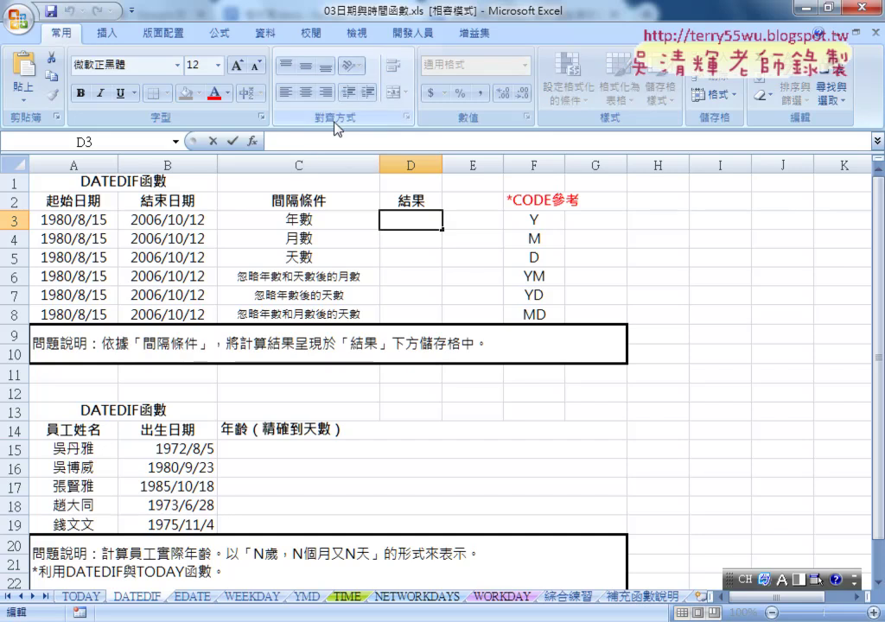
type("=")
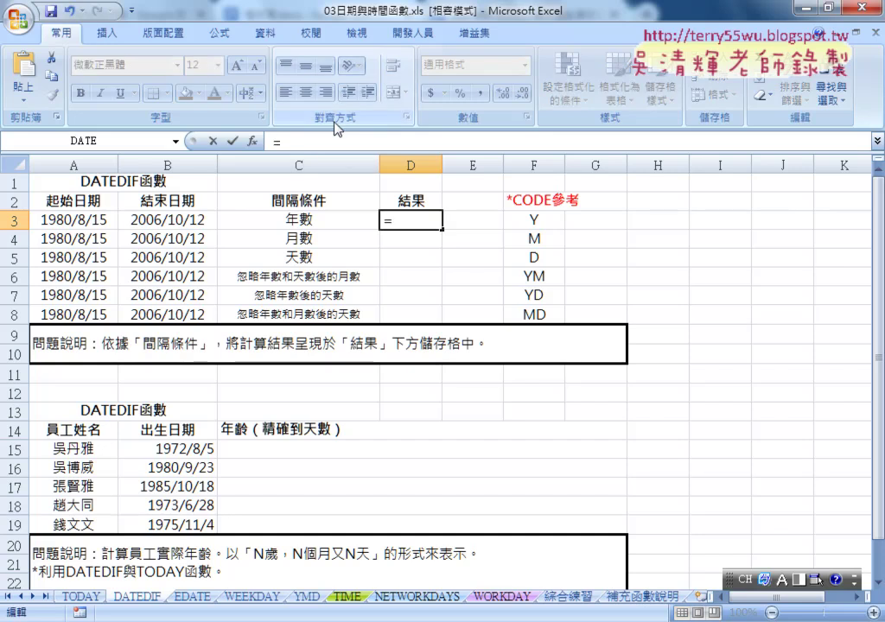
type("date")
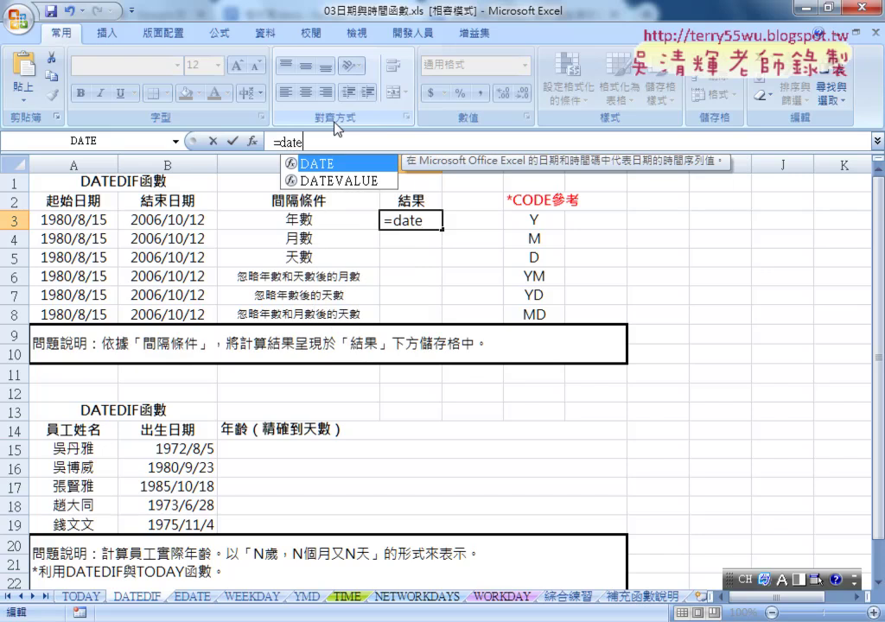
type("dif")
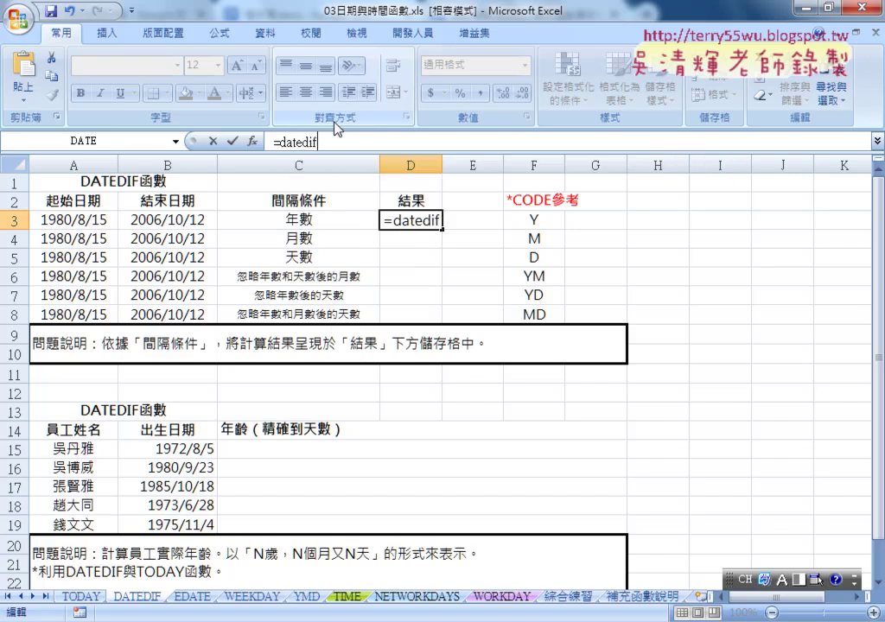
type("(")
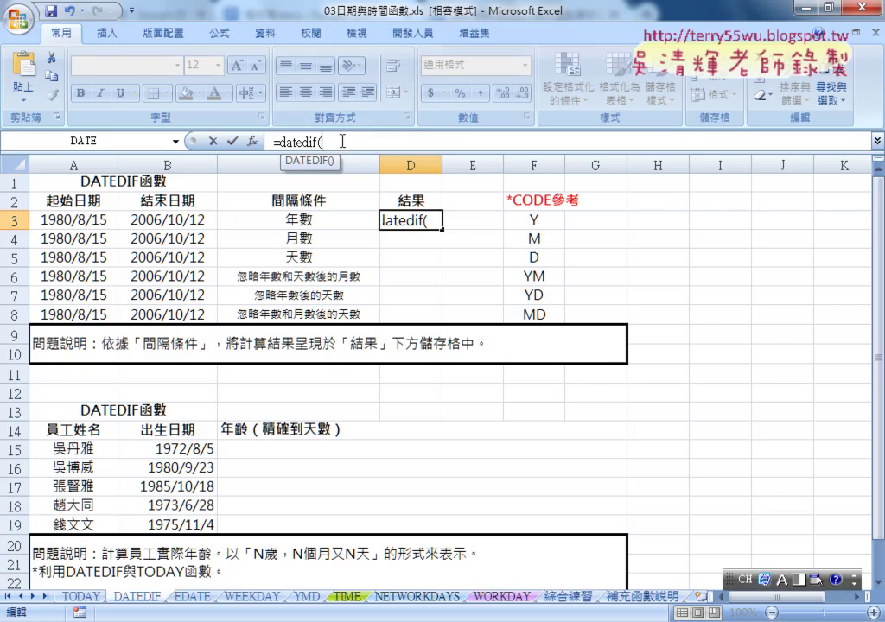
left_click(76, 221)
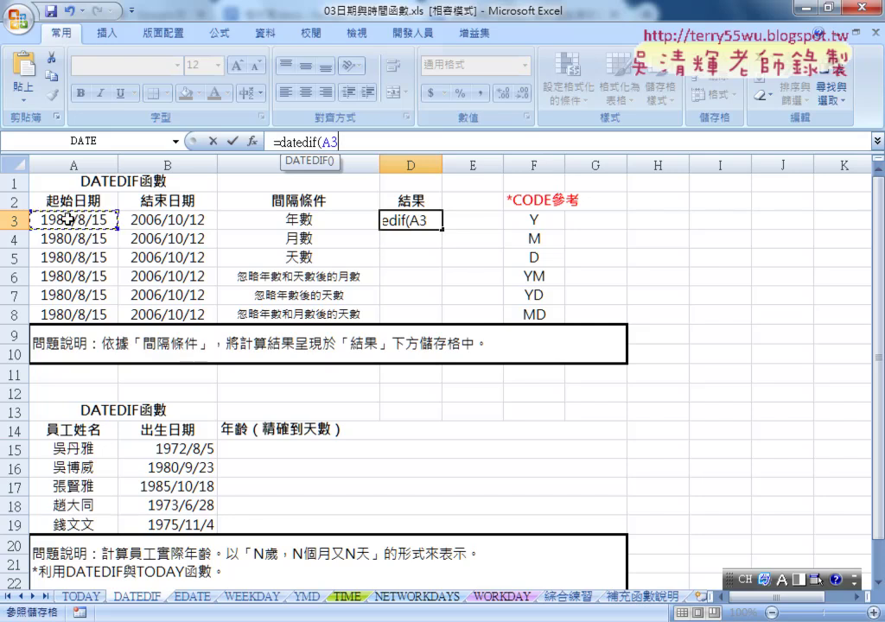
type(",")
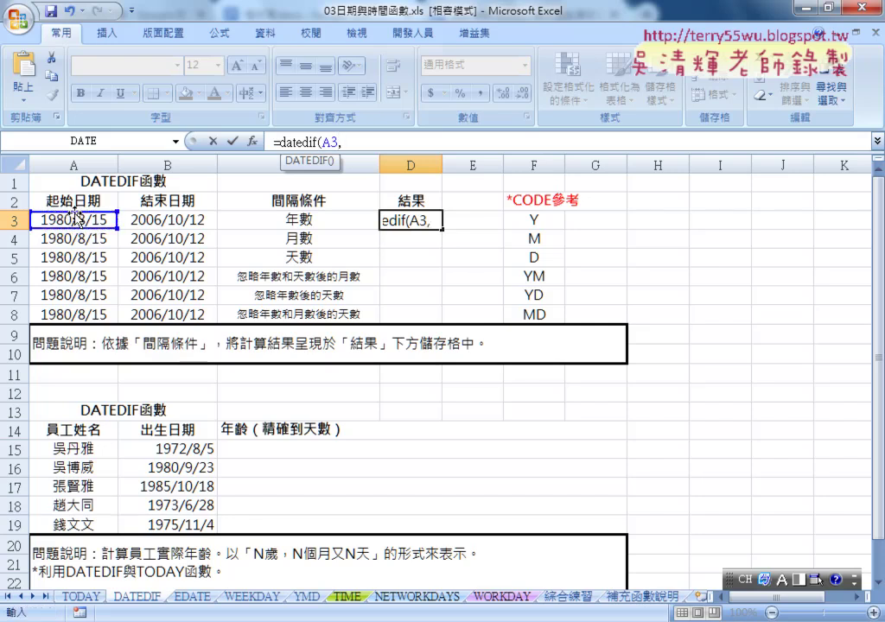
left_click(157, 219)
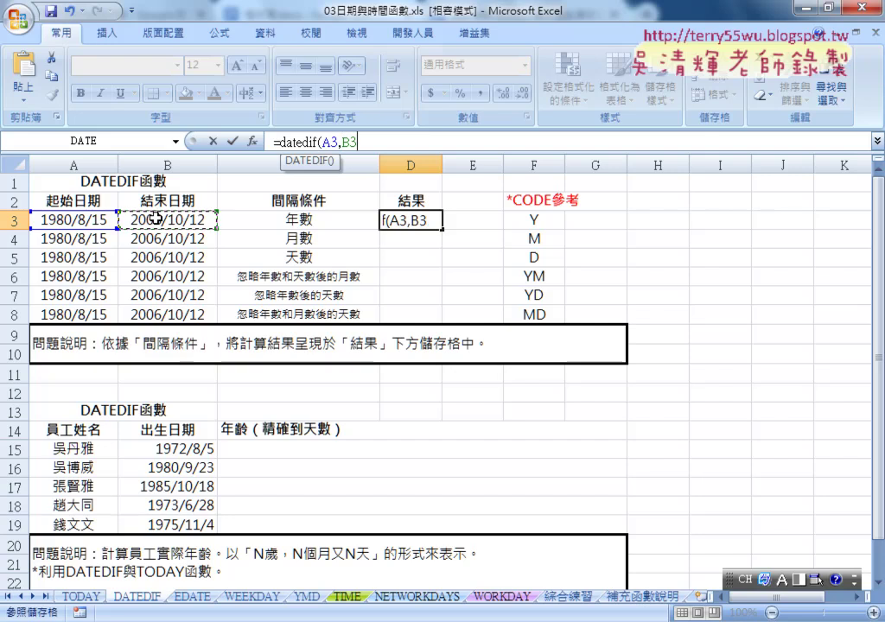
type(",")
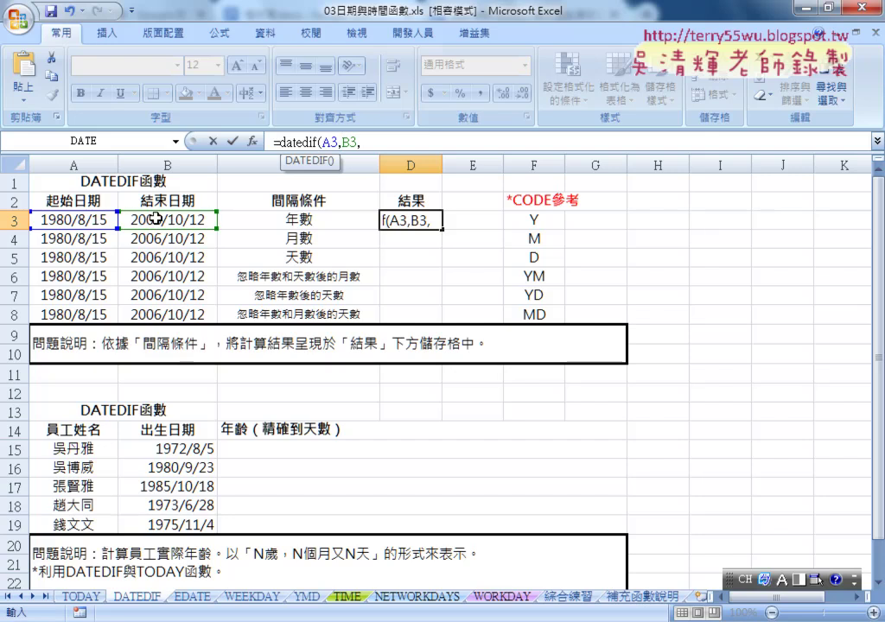
type("\"")
type("Y")
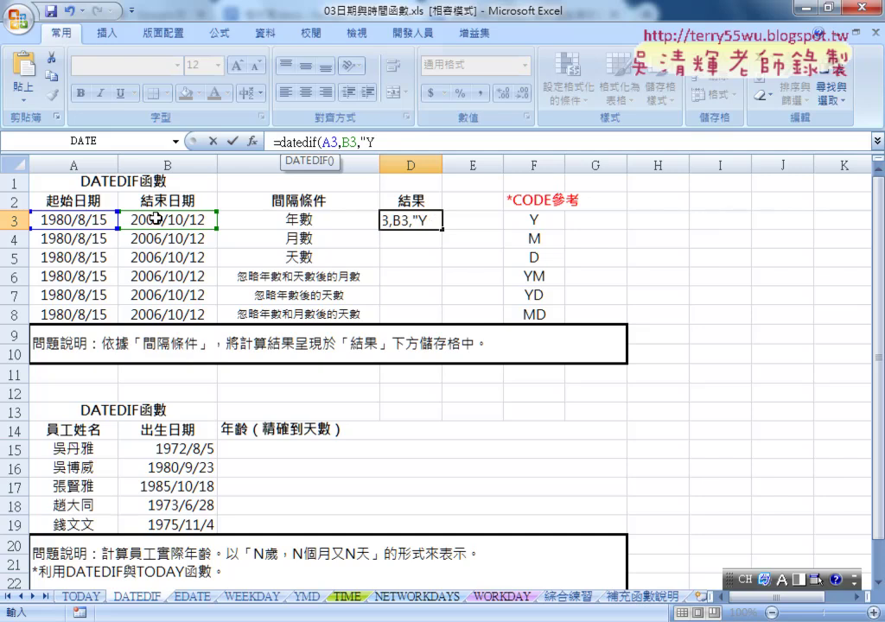
type("\")")
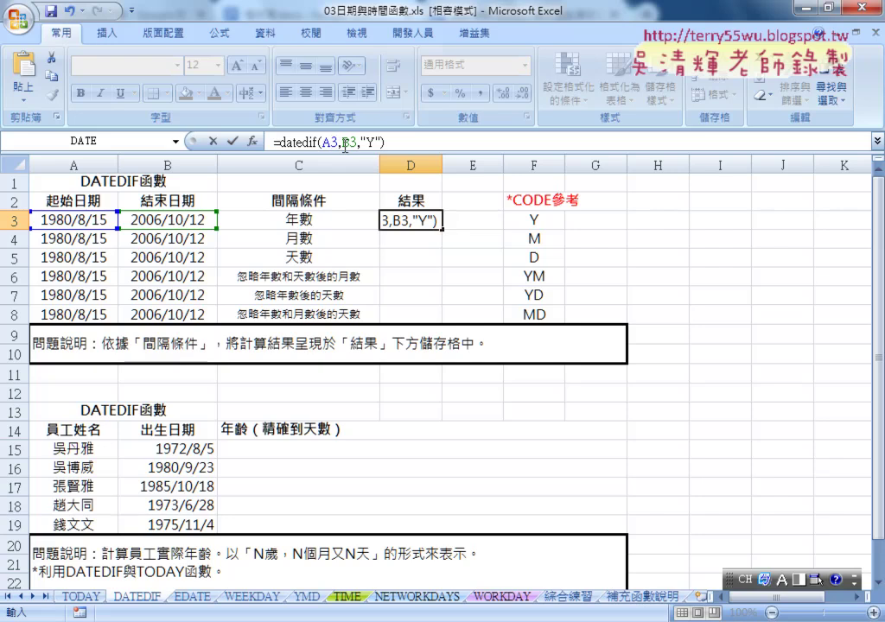
left_click(233, 142)
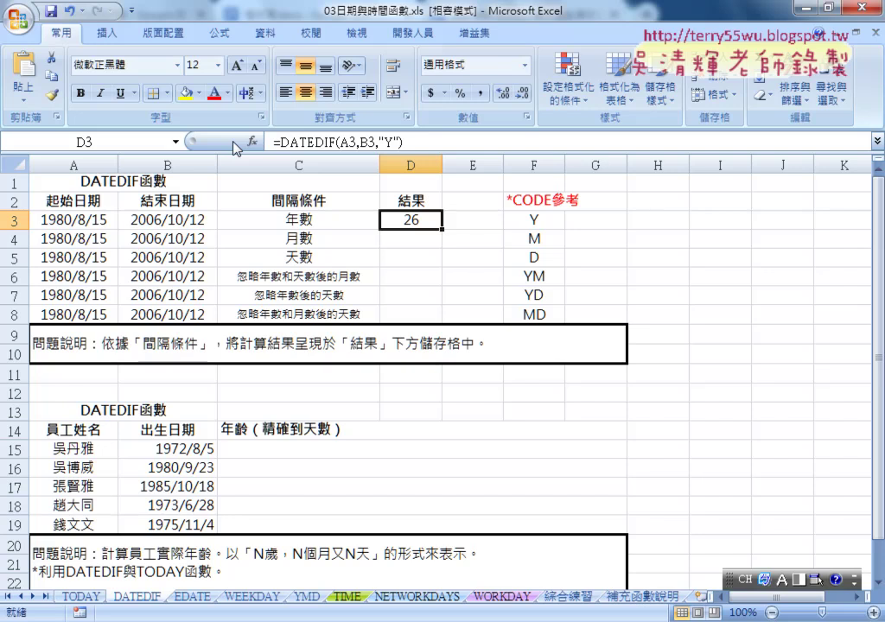
Step: Insert =YEAR(B3) into E3 using the YEAR function
left_click(469, 223)
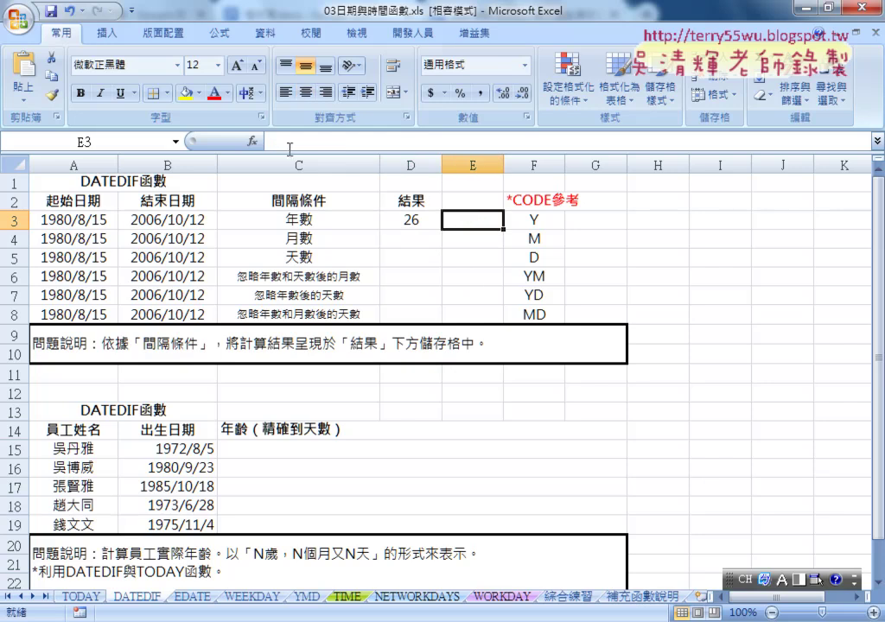
left_click(252, 141)
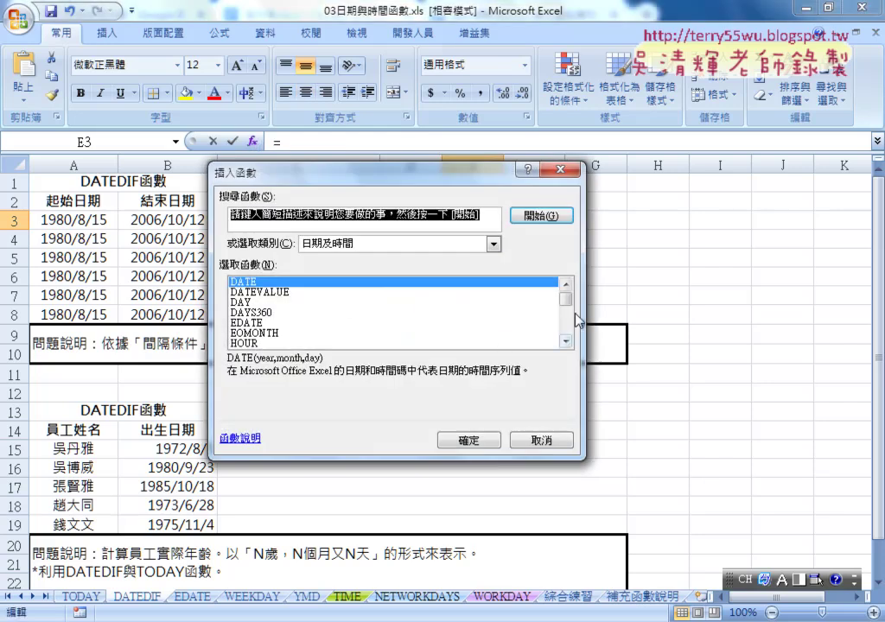
scroll(571, 318, "down", 5)
left_click(261, 334)
double_click(261, 334)
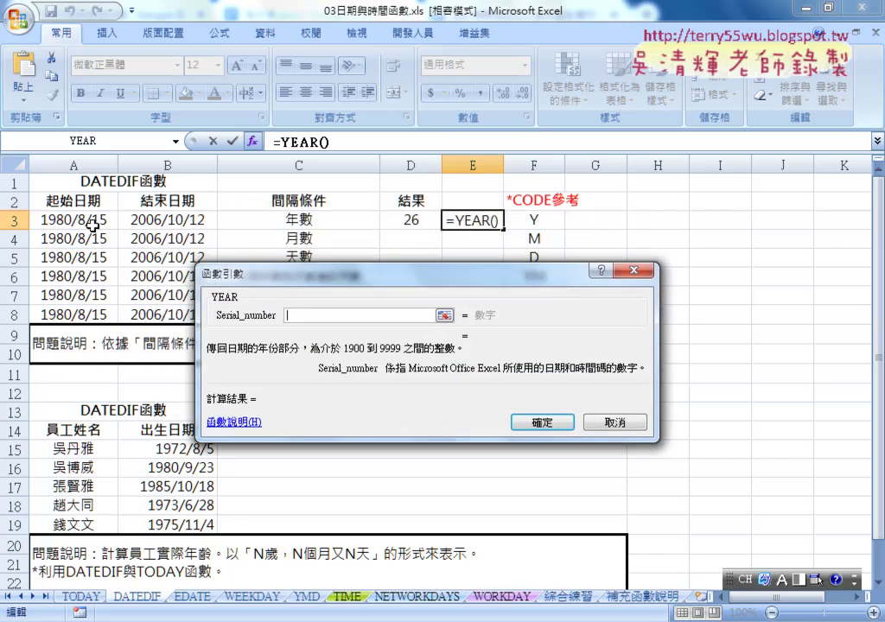
left_click(171, 230)
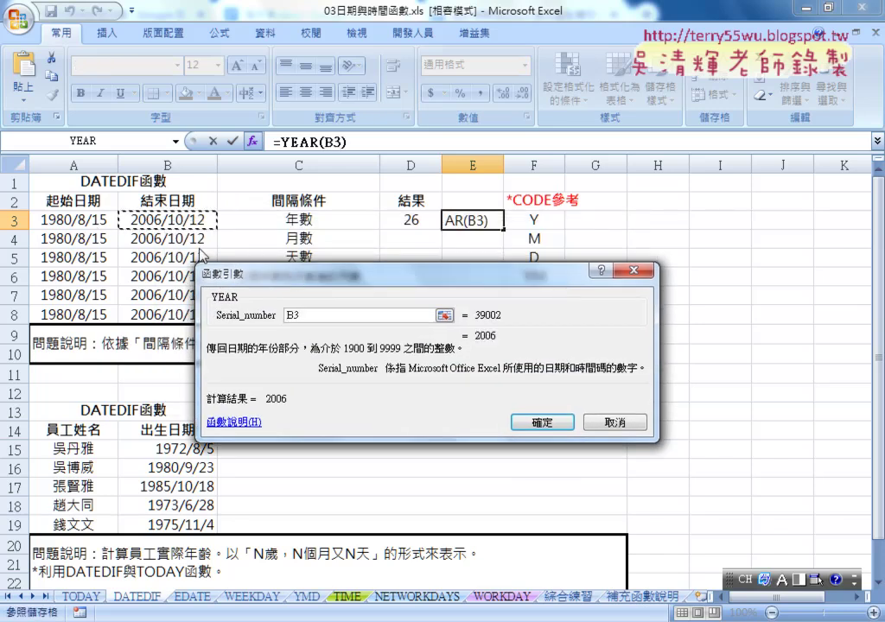
left_click(542, 423)
Step: Extend E3 to =YEAR(B3)-YEAR(A3), which returns 26
left_click(369, 143)
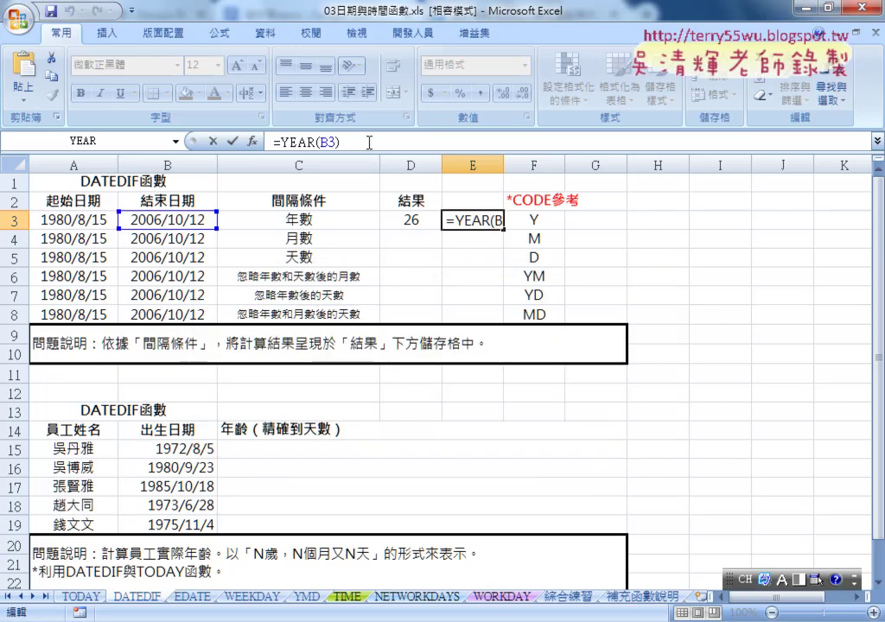
type("-")
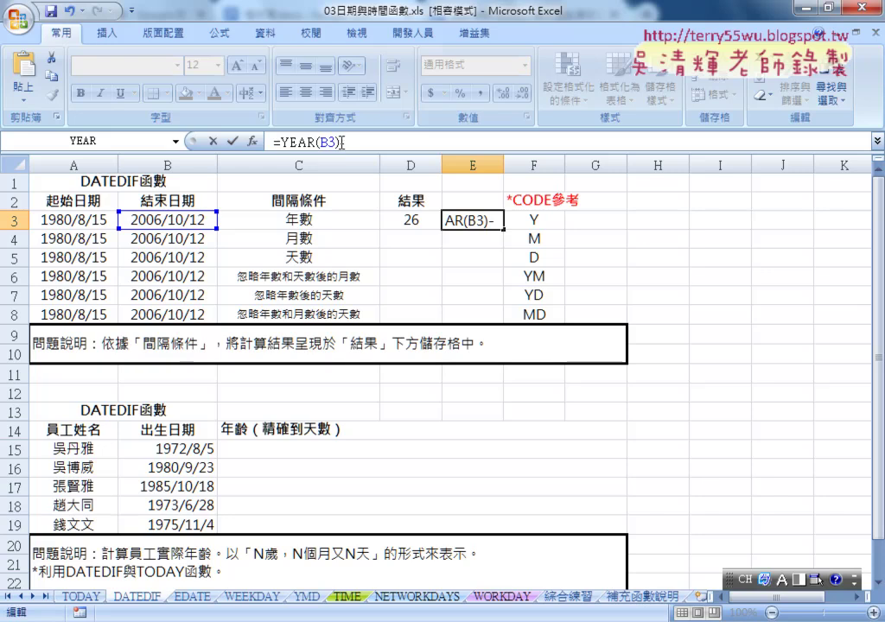
left_click_drag(337, 142, 282, 142)
right_click(302, 145)
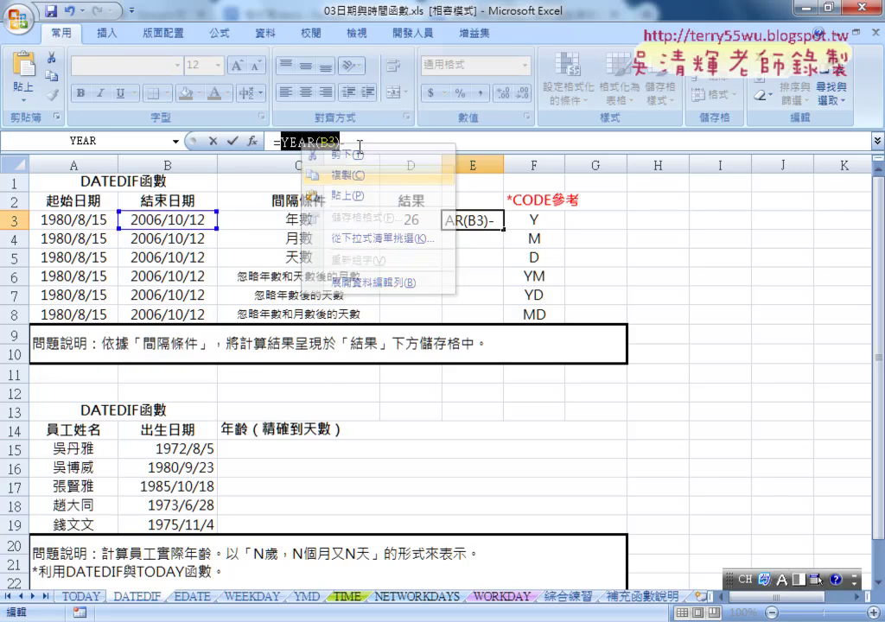
left_click(345, 174)
left_click(364, 142)
right_click(365, 143)
left_click(413, 195)
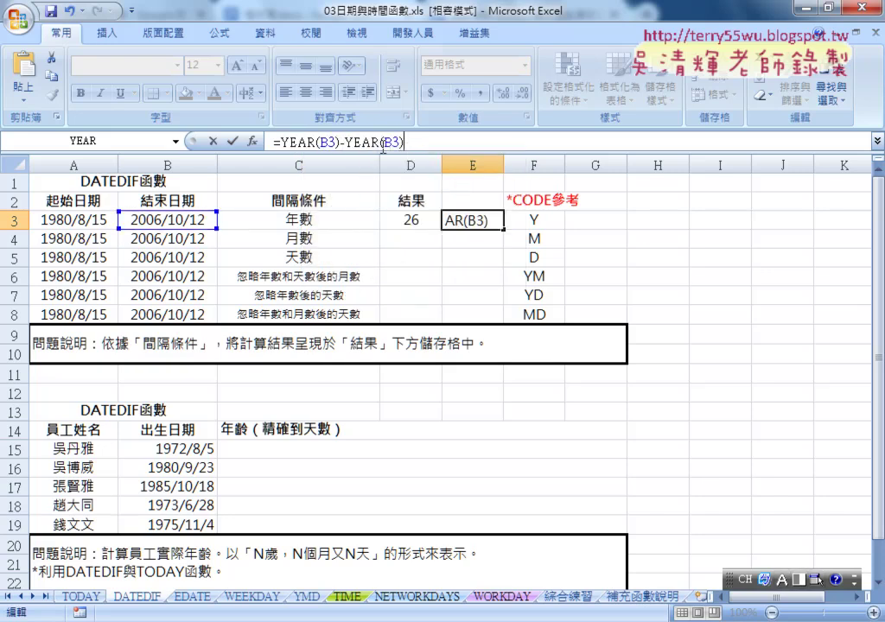
key("Left")
key("shift+Left")
key("shift+Left")
left_click(89, 220)
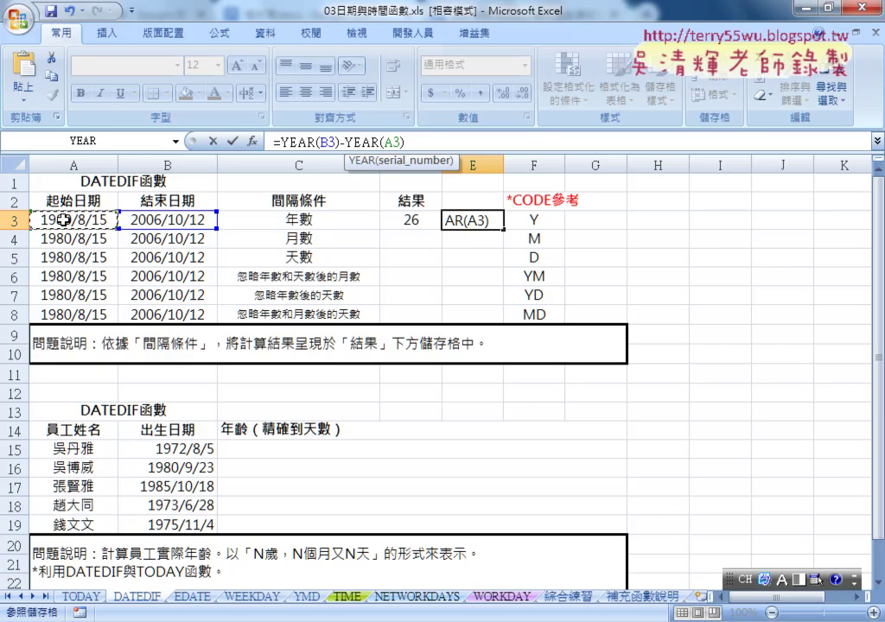
left_click(232, 141)
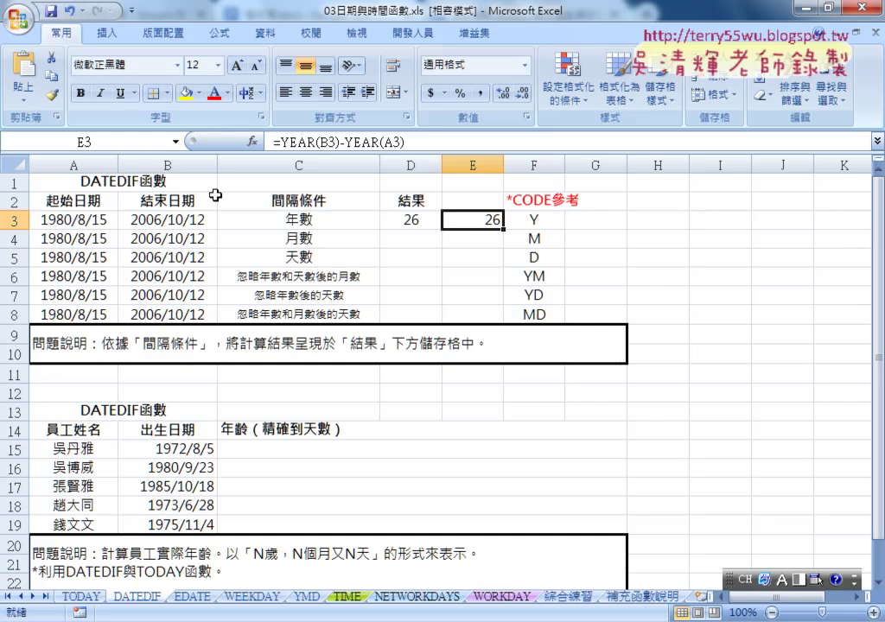
Step: Change the end date in B3 from 2006/10/12 to 2006/8/12
double_click(163, 221)
left_click_drag(156, 221, 170, 221)
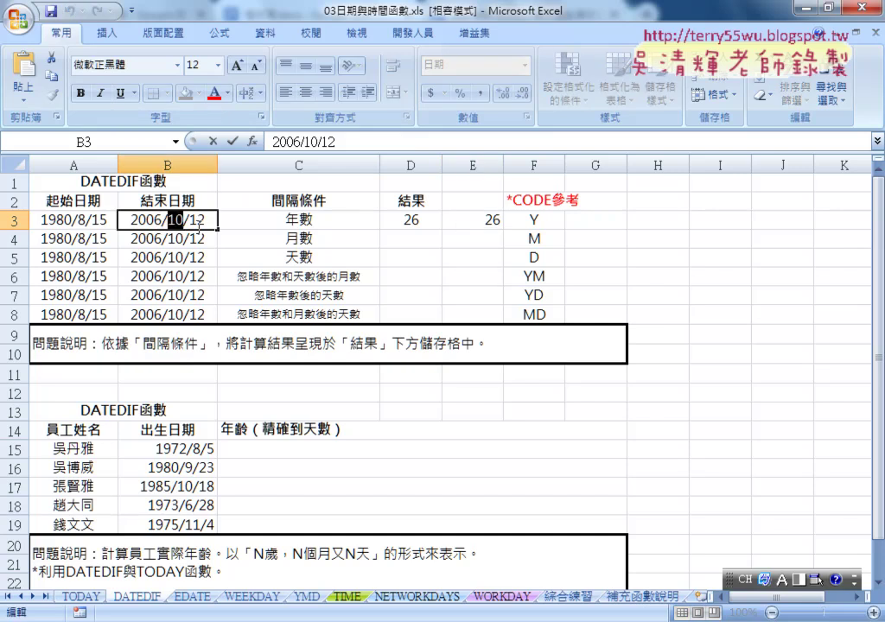
type("8")
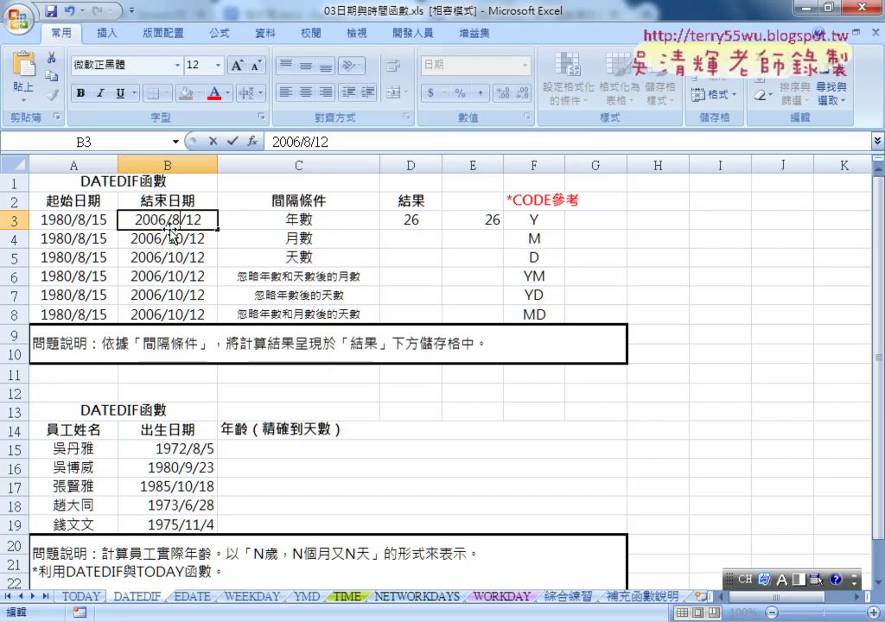
left_click(232, 141)
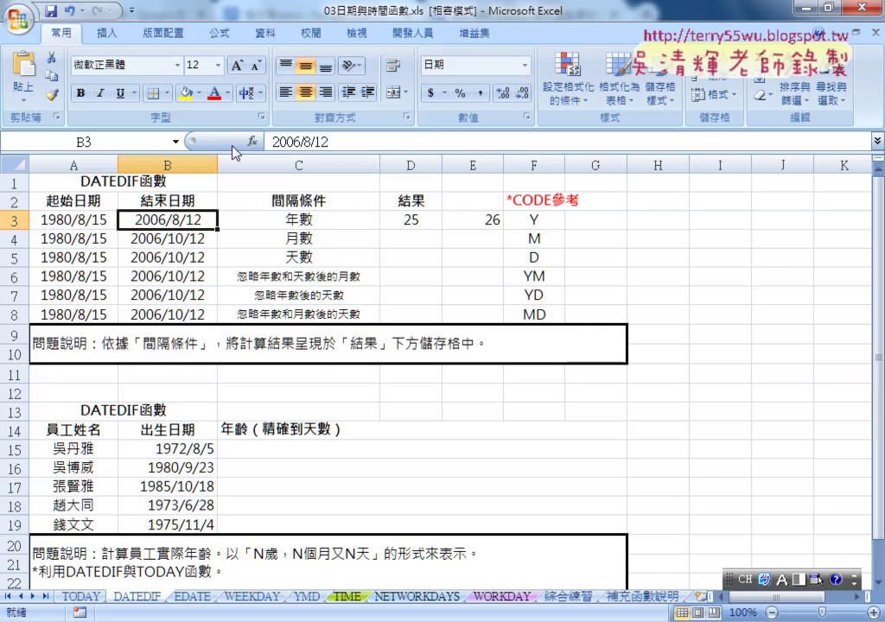
Step: Review the updated results: D3 drops to 25 while E3 still shows 26
key("shift")
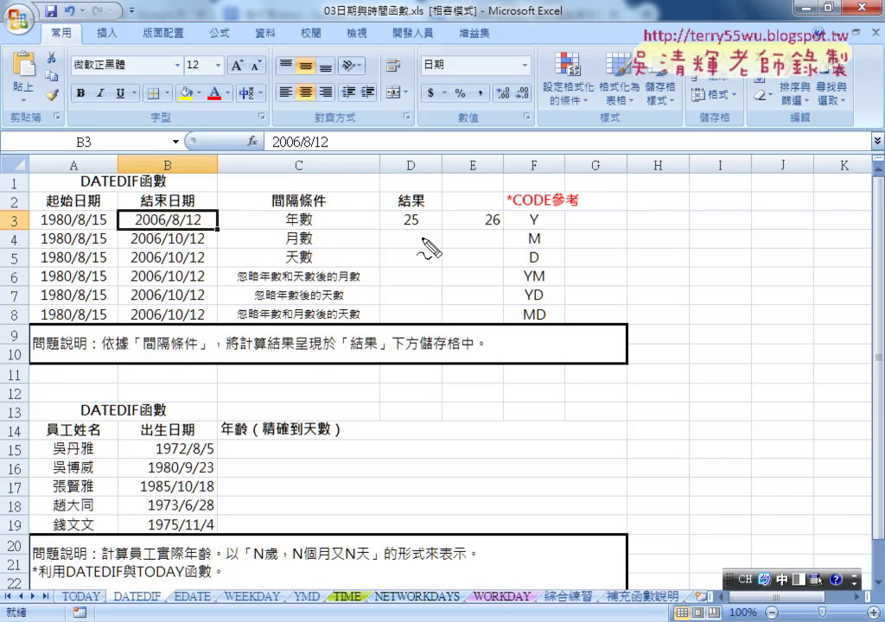
left_click_drag(399, 226, 500, 225)
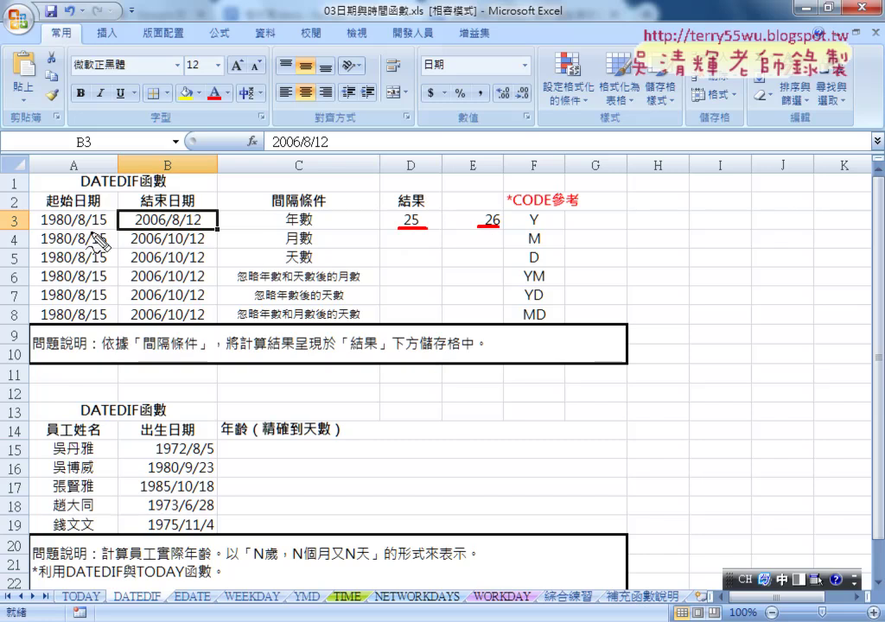
left_click_drag(74, 227, 107, 227)
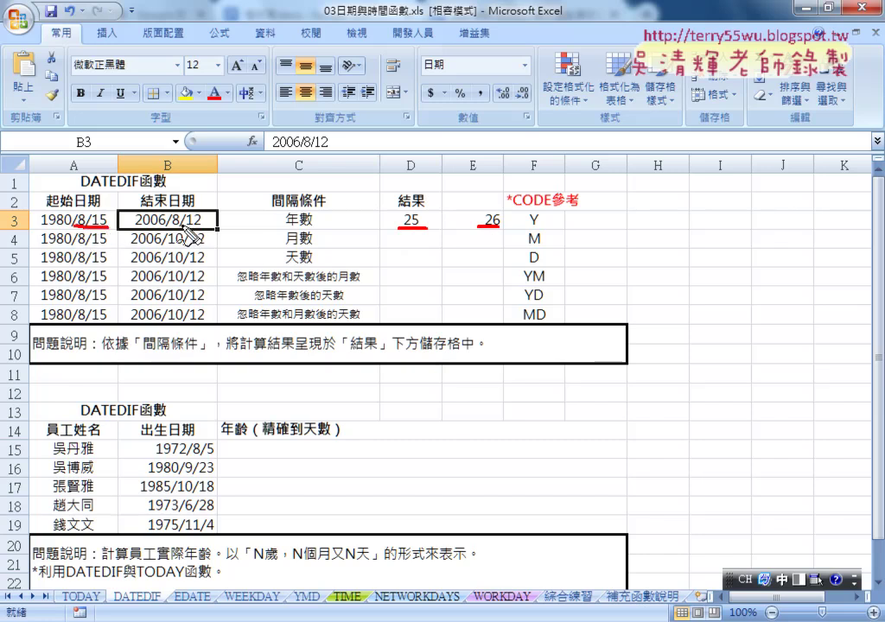
left_click_drag(200, 228, 162, 228)
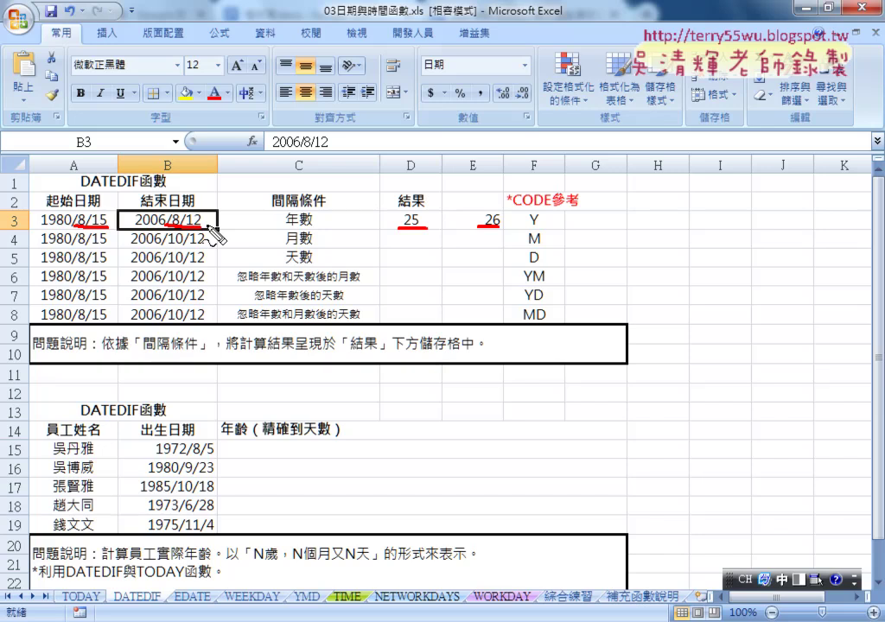
key("Escape")
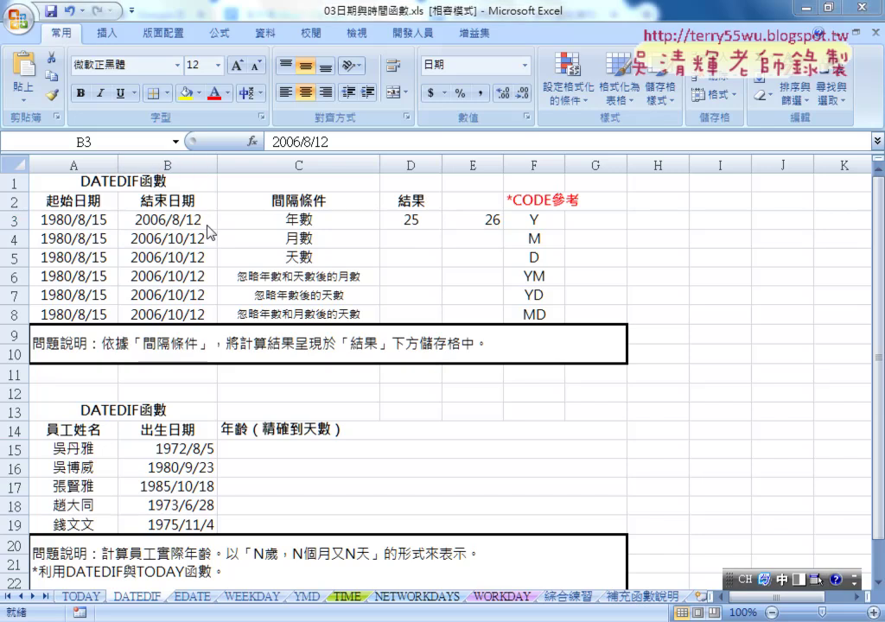
left_click(412, 218)
Step: Fill D3's formula into D4 and change its code to "M", giving 313 months
left_click_drag(442, 228, 445, 243)
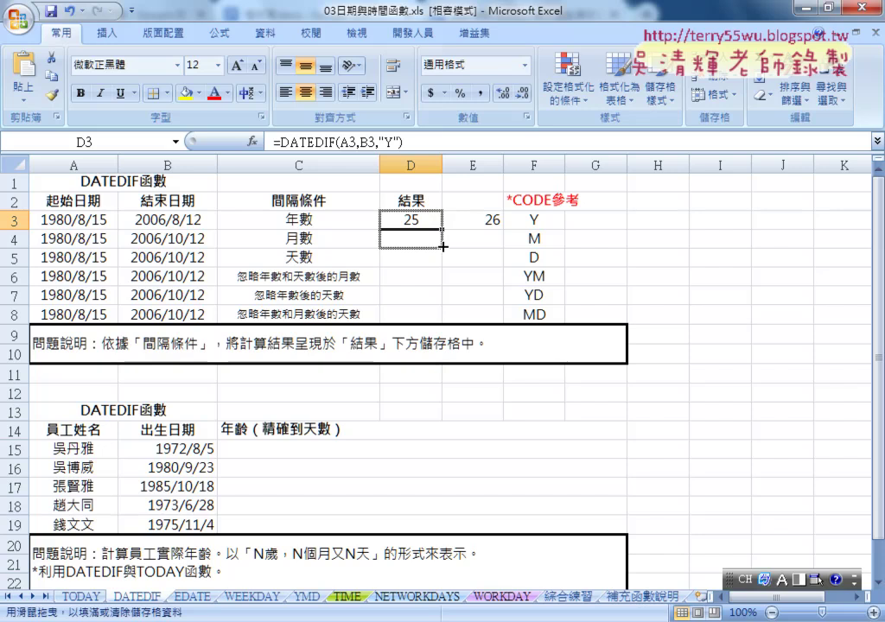
left_click(518, 239)
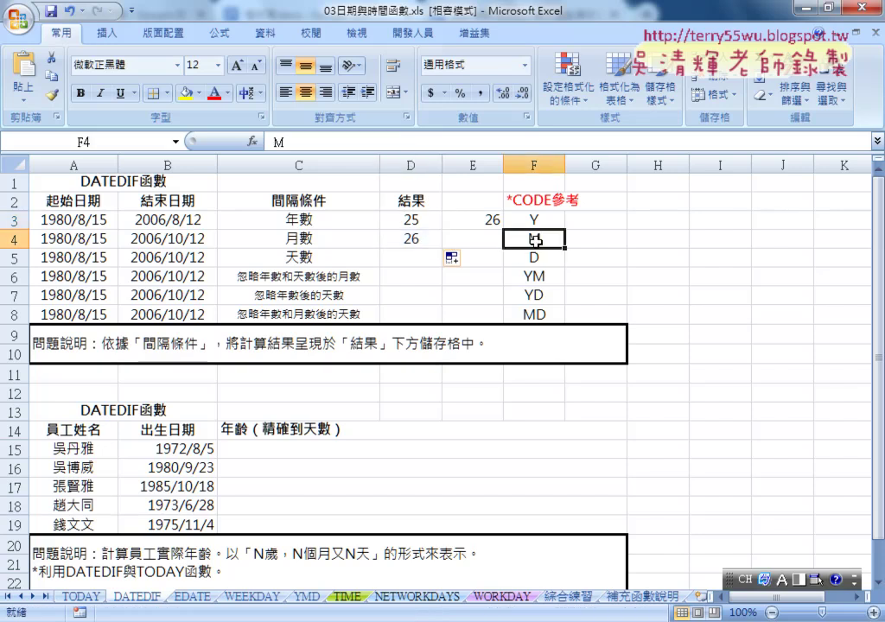
left_click(419, 239)
double_click(386, 141)
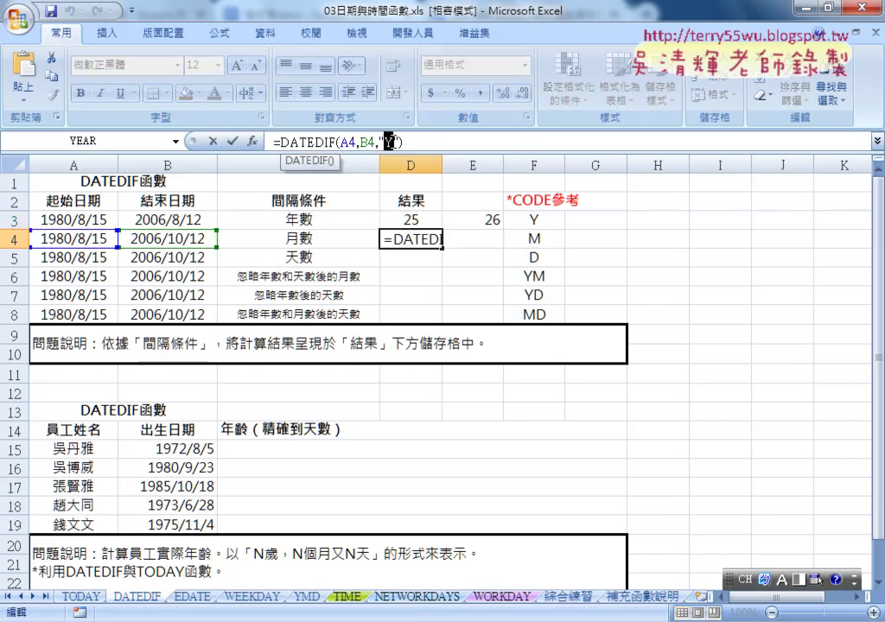
type("M")
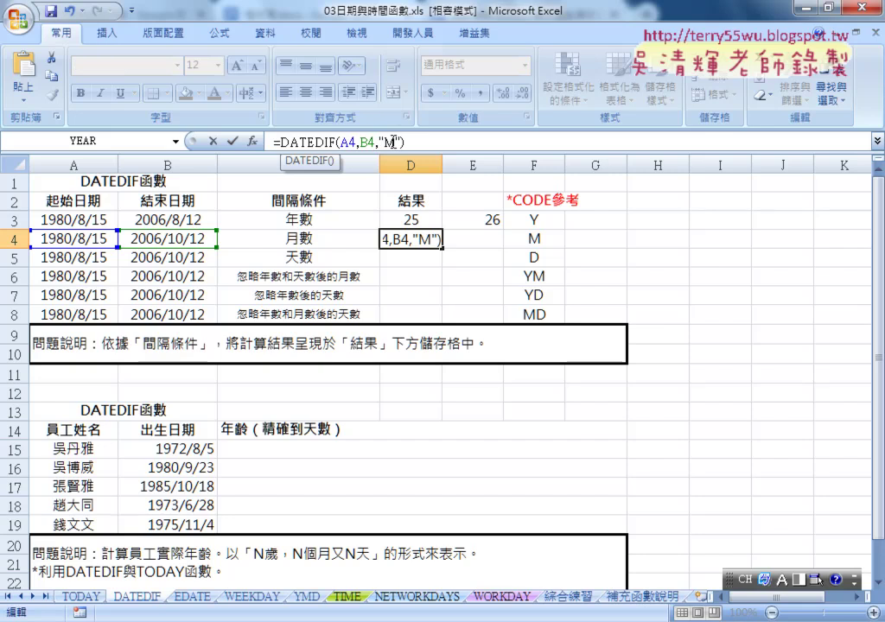
key("Return")
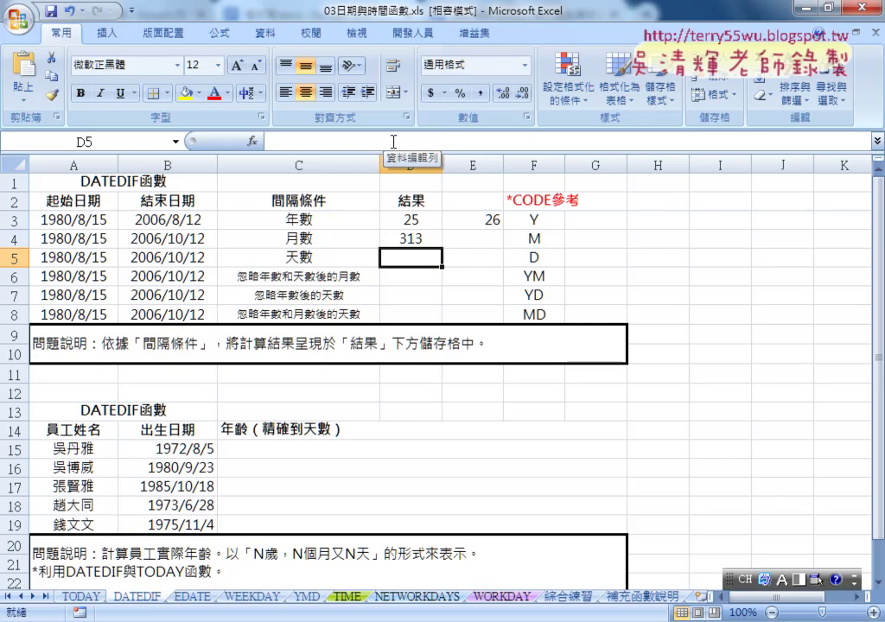
left_click(458, 235)
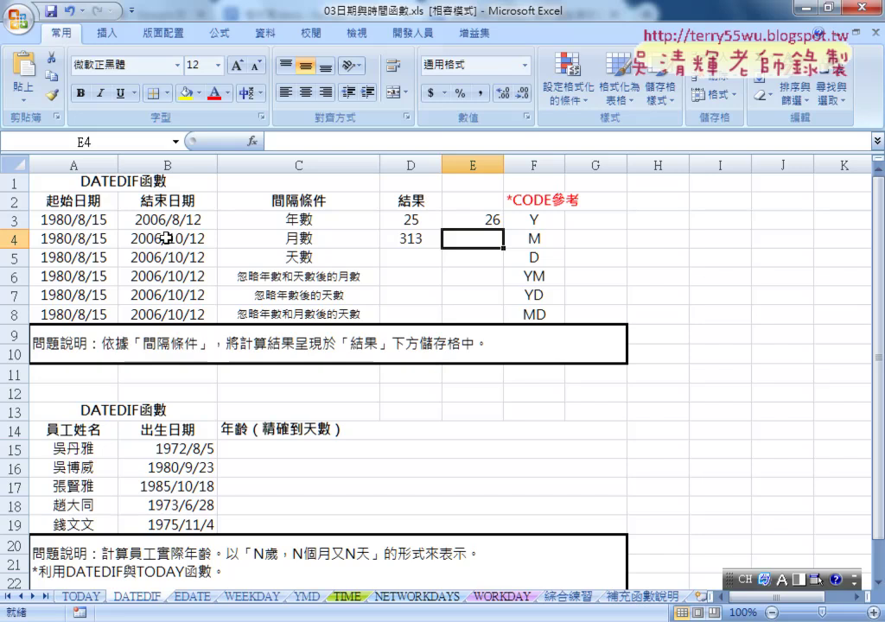
Step: Fill the months formula into D5 and change its code to "D", giving 9554 days
left_click(410, 257)
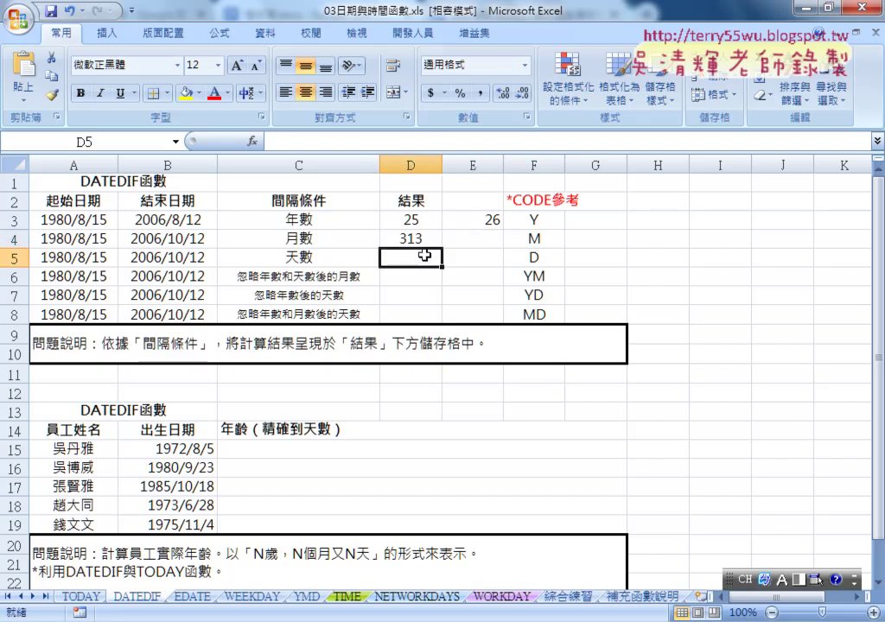
left_click(419, 240)
left_click_drag(442, 248, 439, 263)
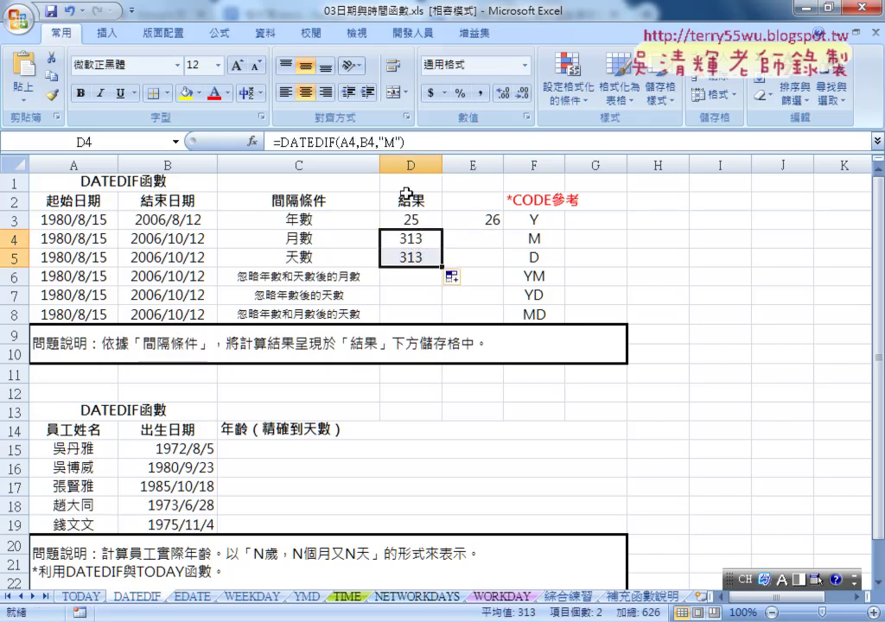
double_click(390, 141)
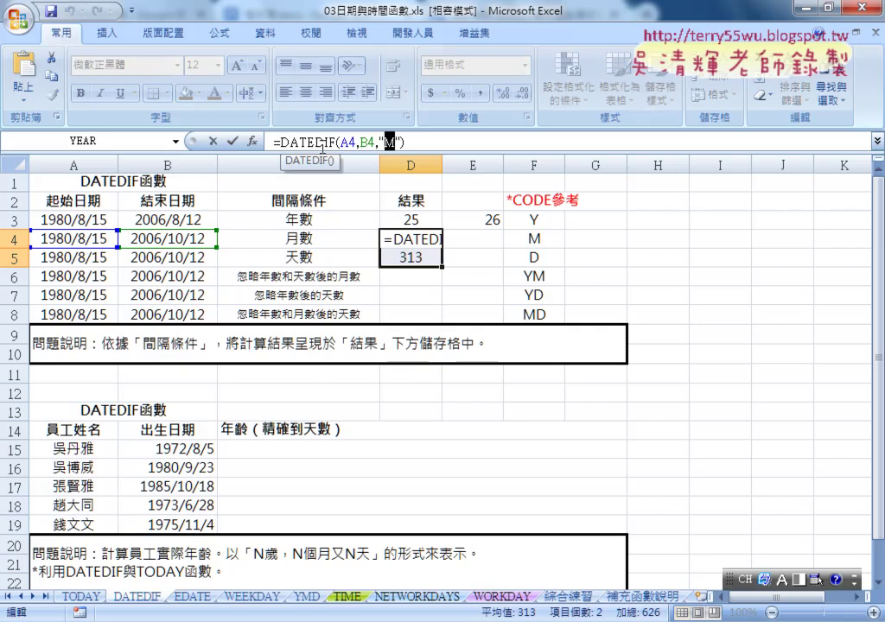
left_click(232, 141)
left_click(415, 257)
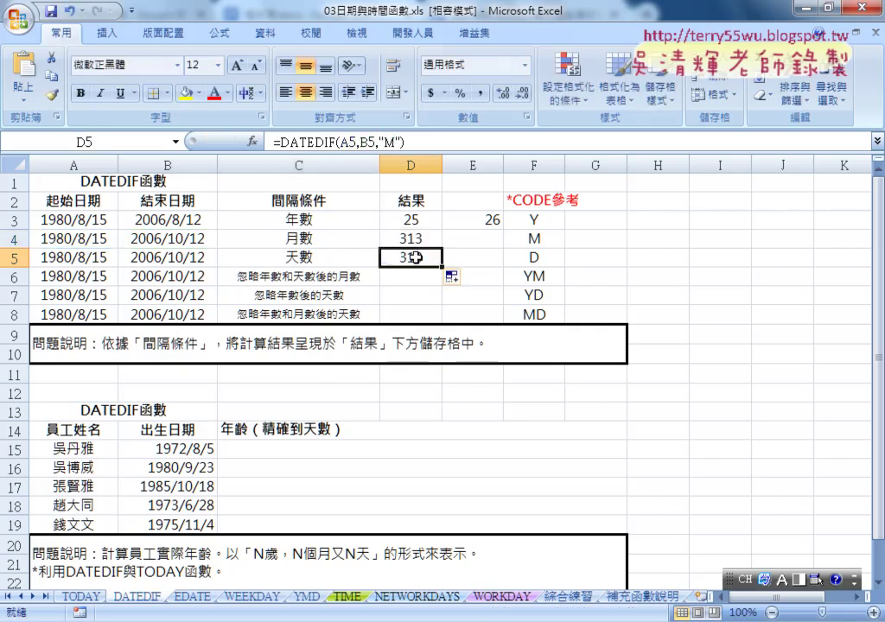
double_click(389, 141)
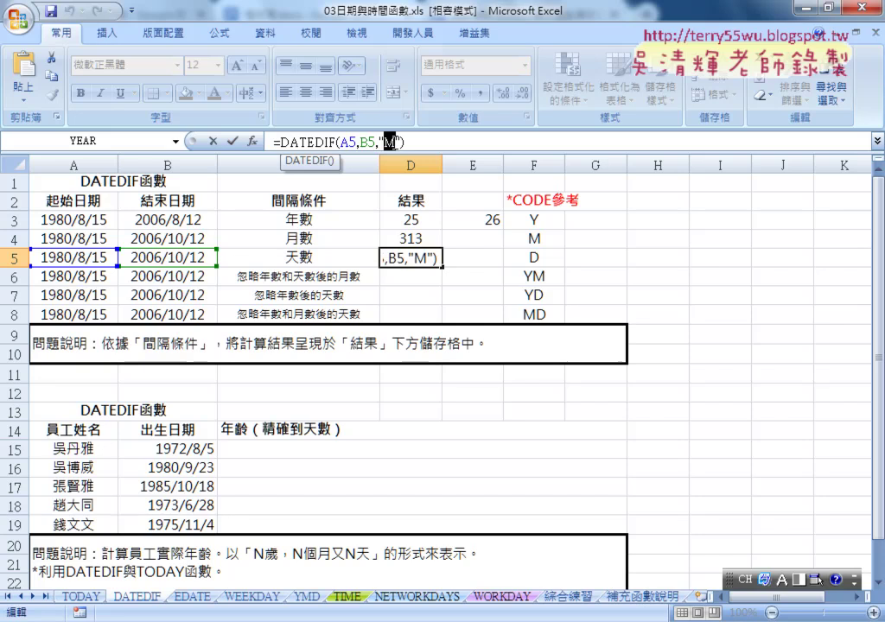
type("D")
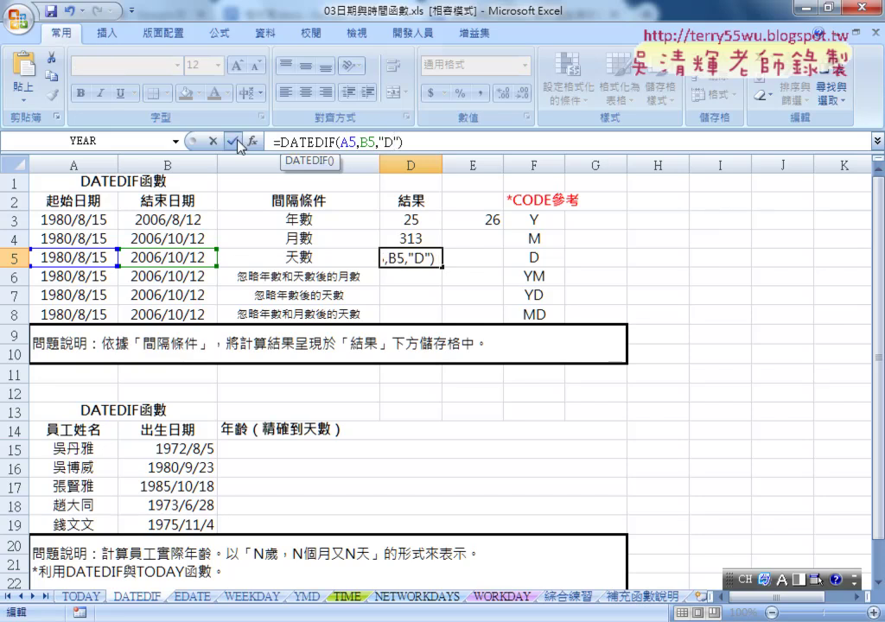
left_click(232, 141)
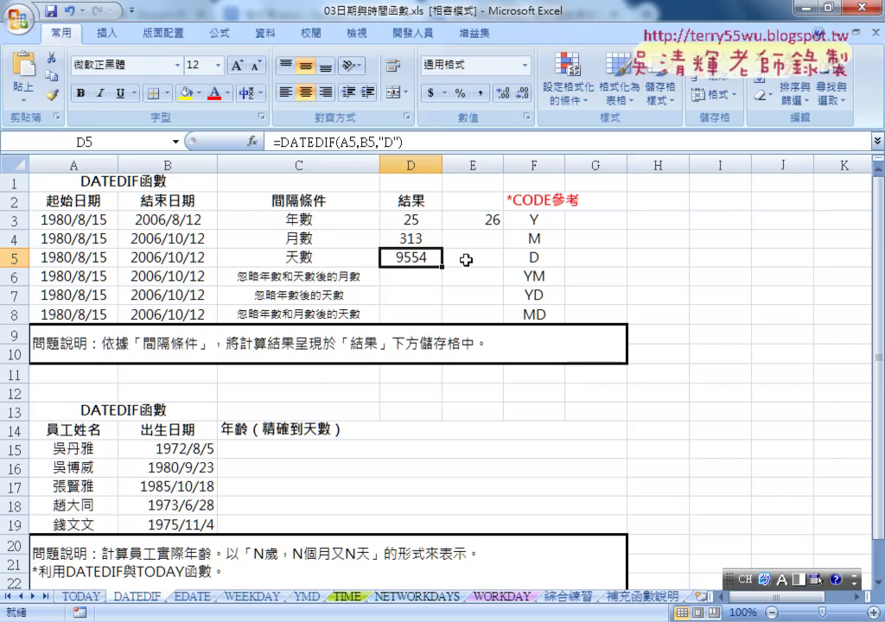
Step: Enter =B5-A5 in E5, which also returns 9554
left_click(462, 258)
left_click(430, 259)
left_click(458, 258)
left_click(302, 140)
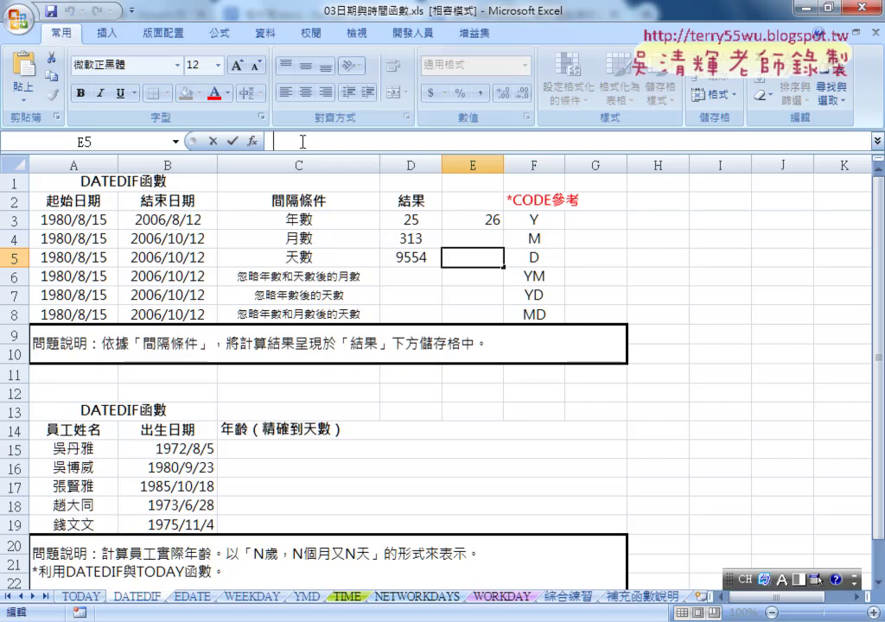
type("=")
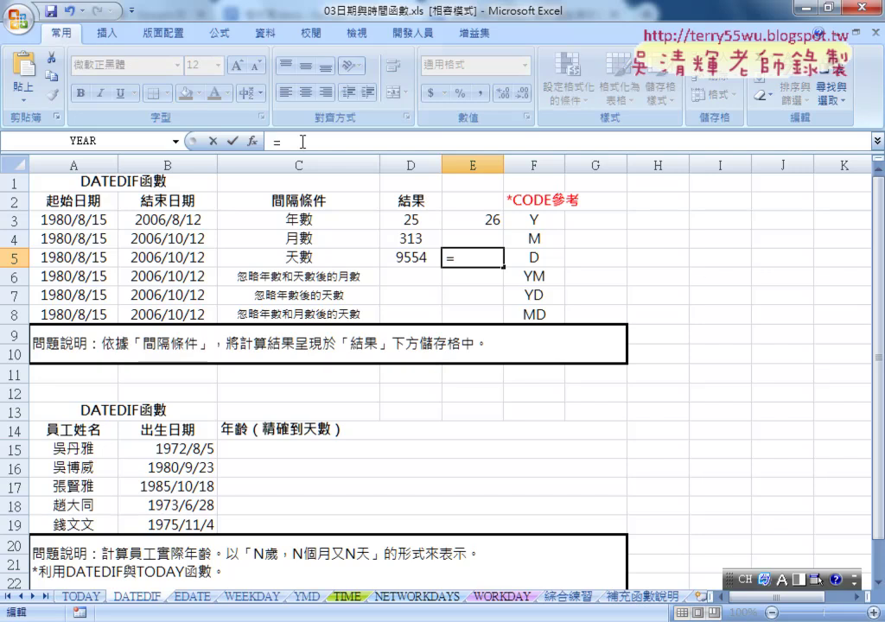
left_click(152, 256)
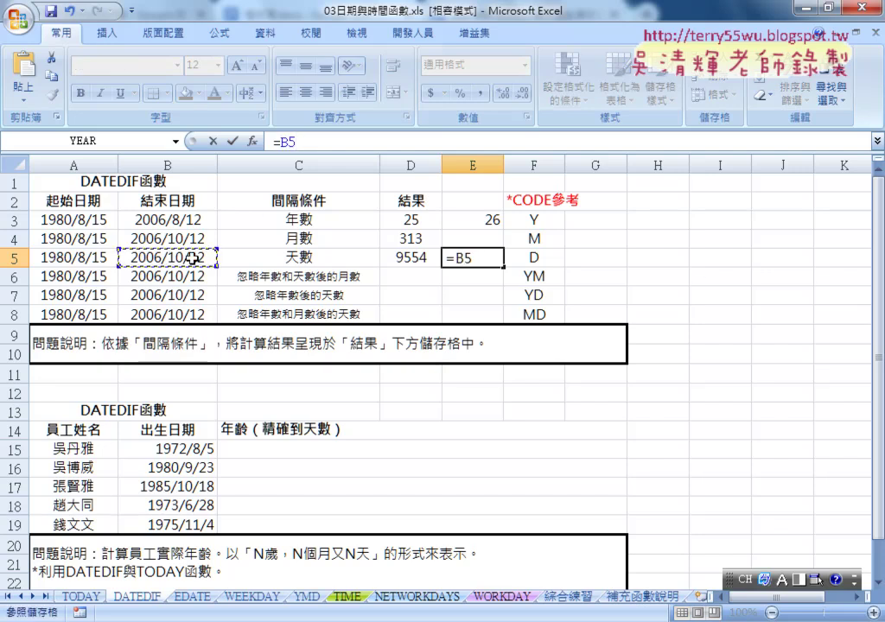
type("-")
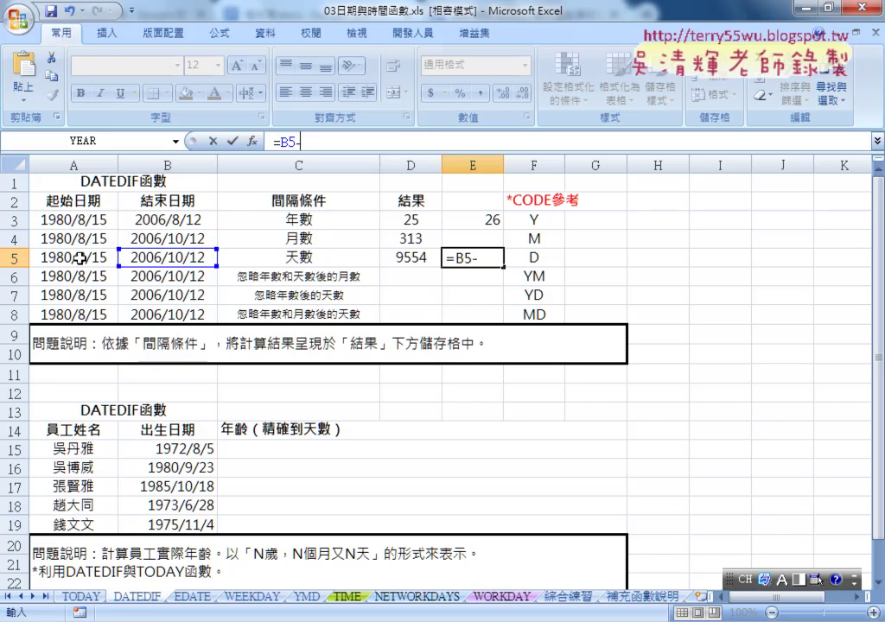
left_click(73, 257)
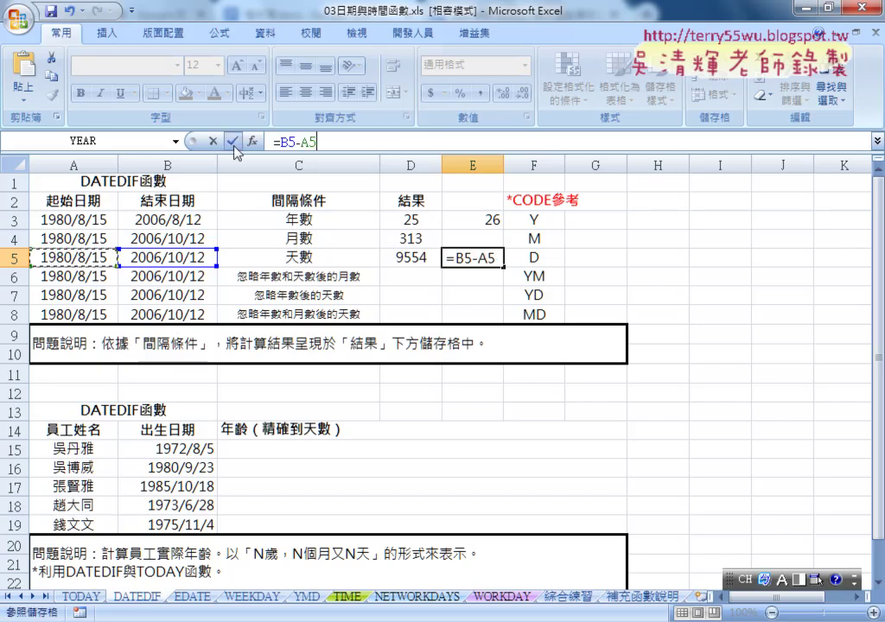
left_click(233, 143)
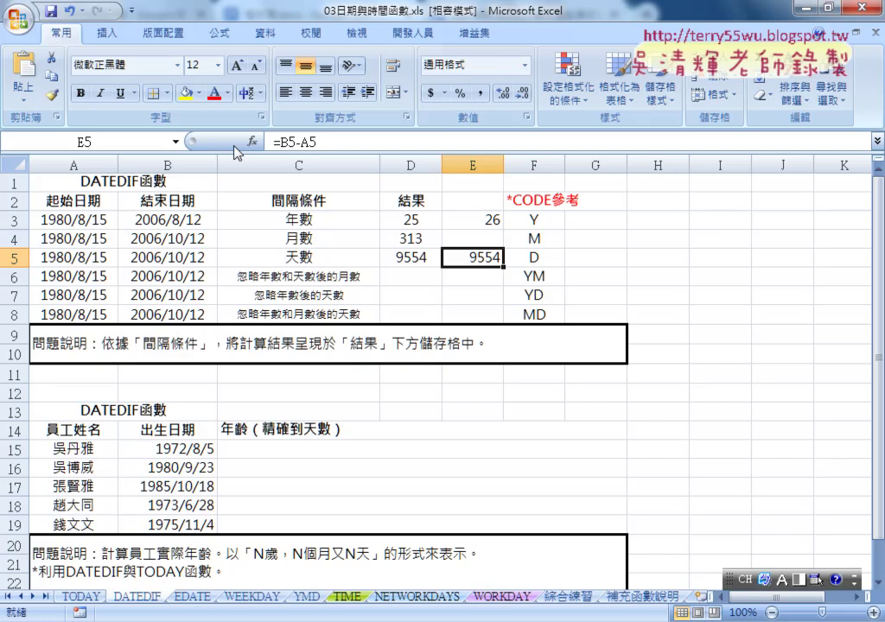
left_click(404, 257)
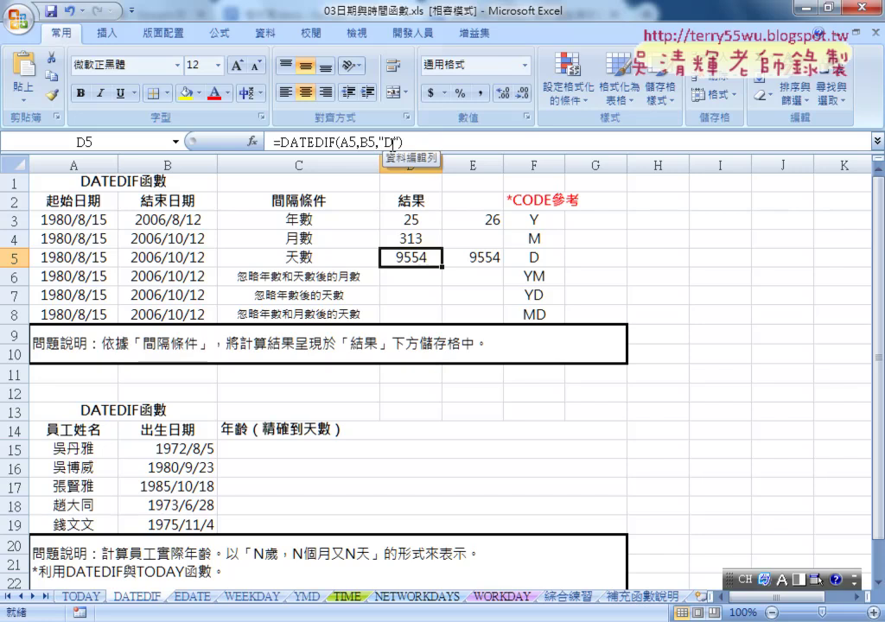
left_click(417, 237)
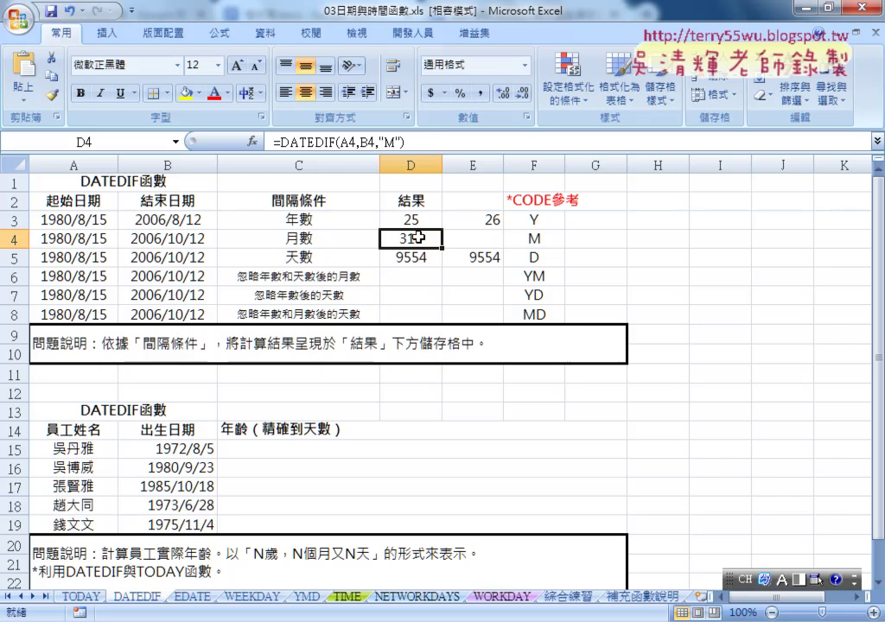
left_click(423, 221)
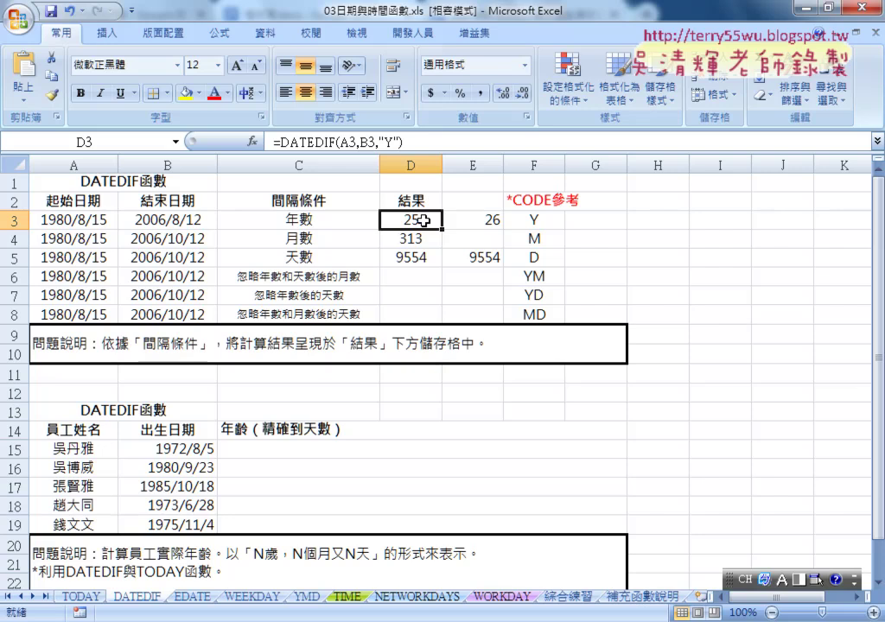
left_click_drag(543, 277, 543, 310)
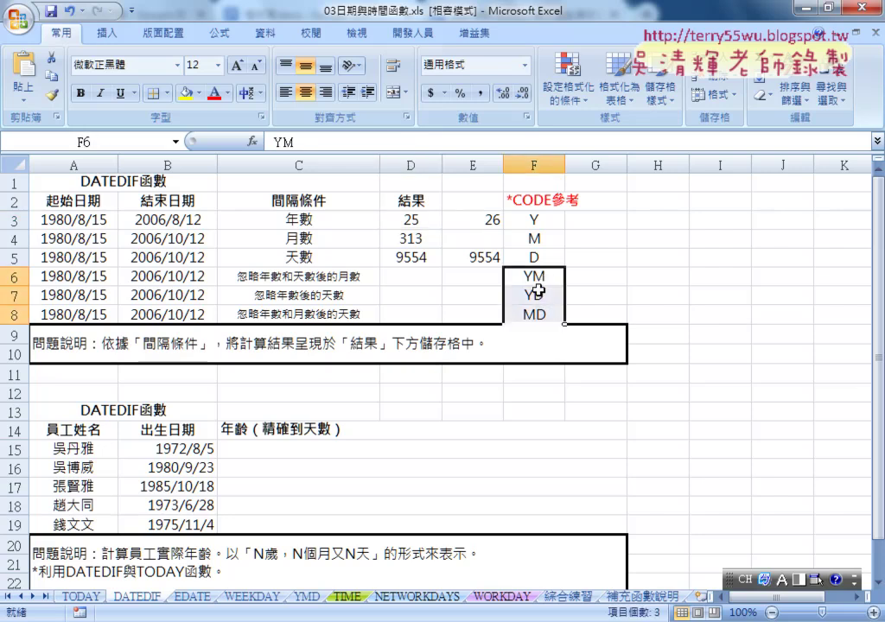
left_click(531, 275)
left_click(411, 257)
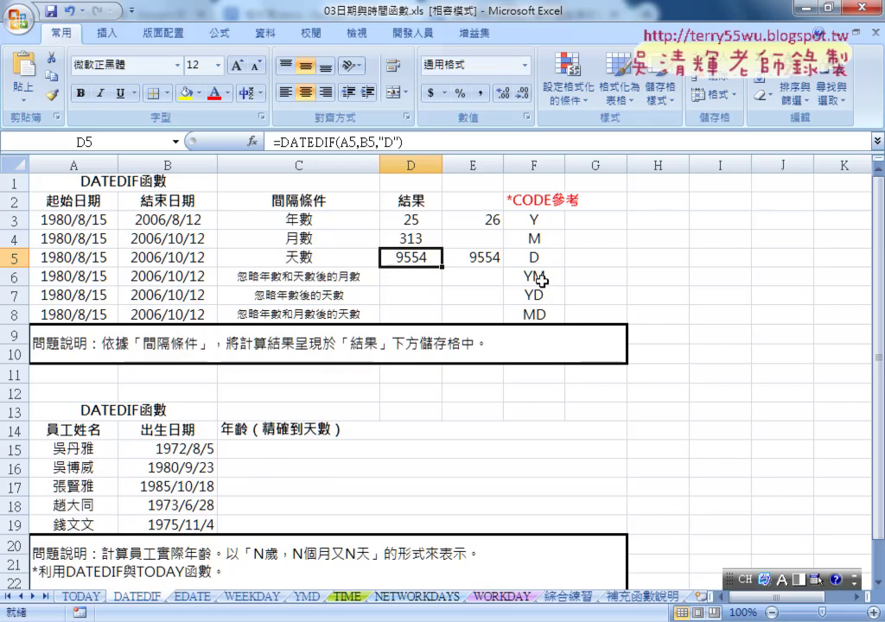
Step: Copy D5's formula into D6 and change its interval code to "YM", returning 1
left_click_drag(441, 266, 441, 282)
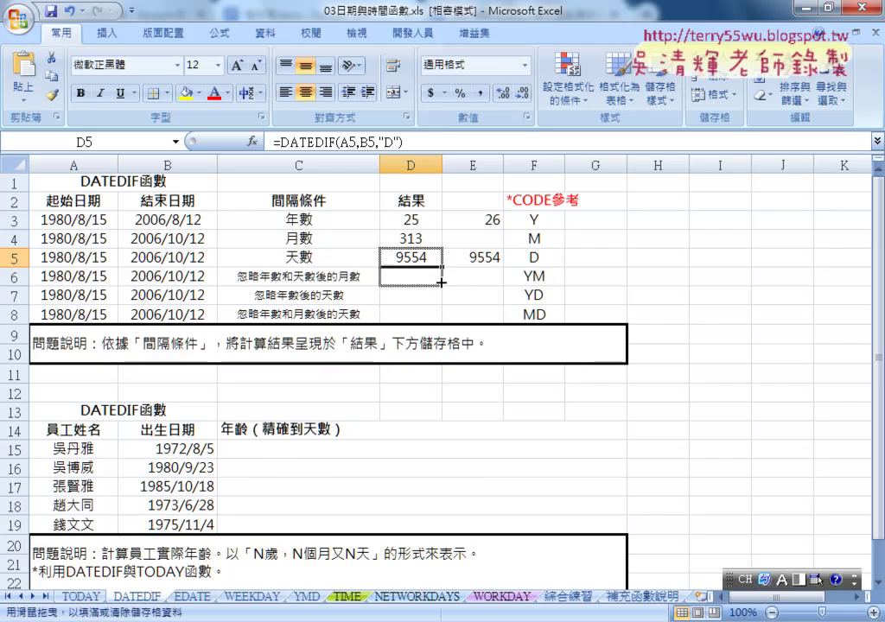
double_click(388, 141)
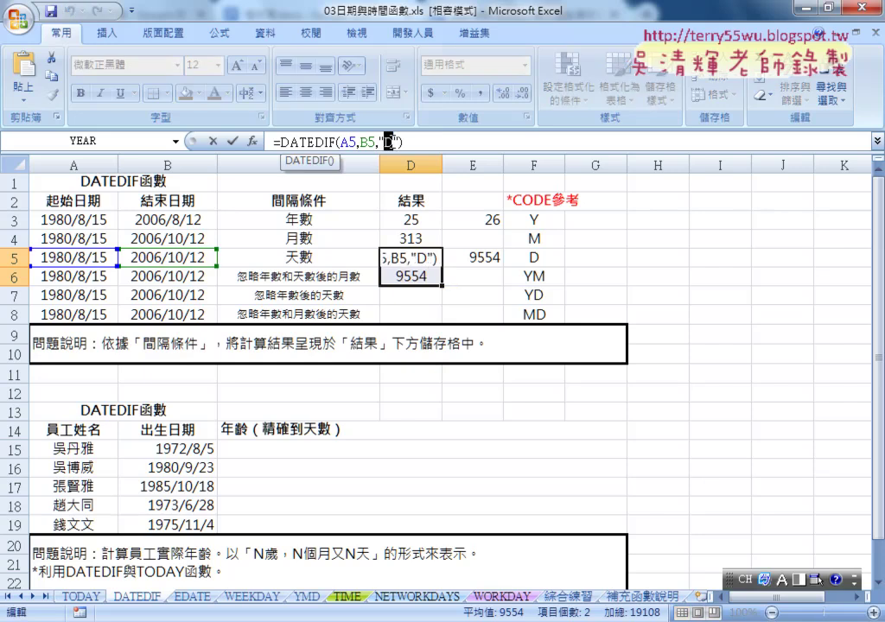
type("Y<")
key("BackSpace")
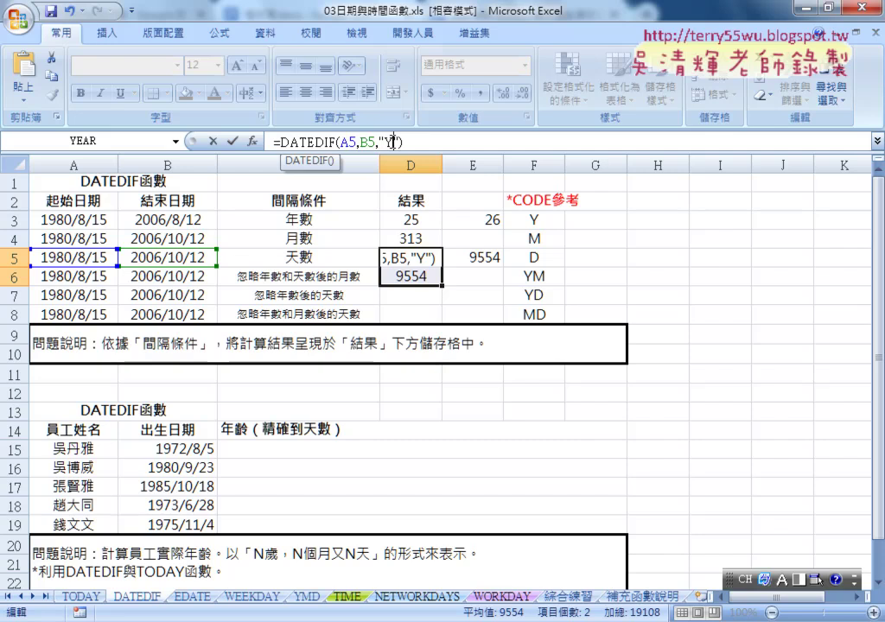
type("M")
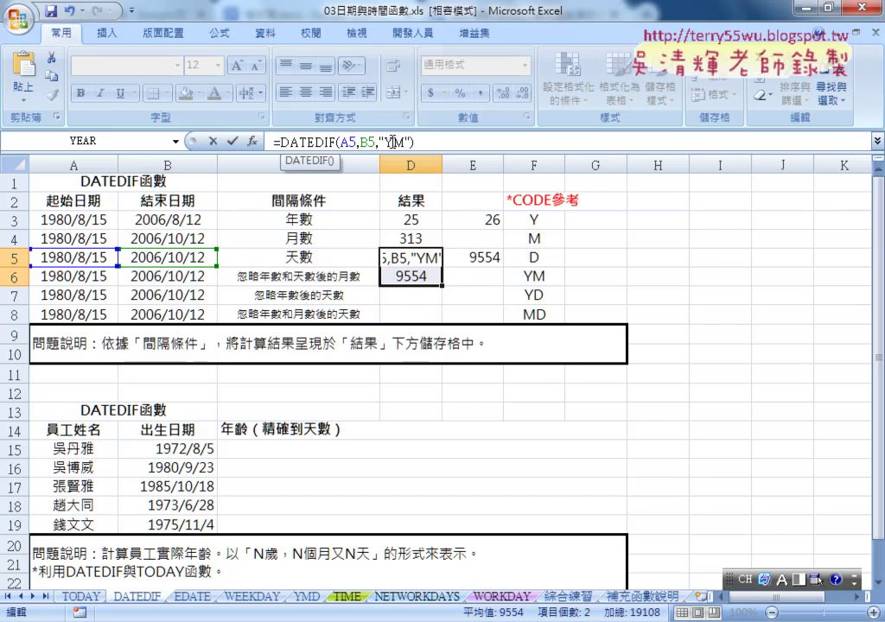
key("Return")
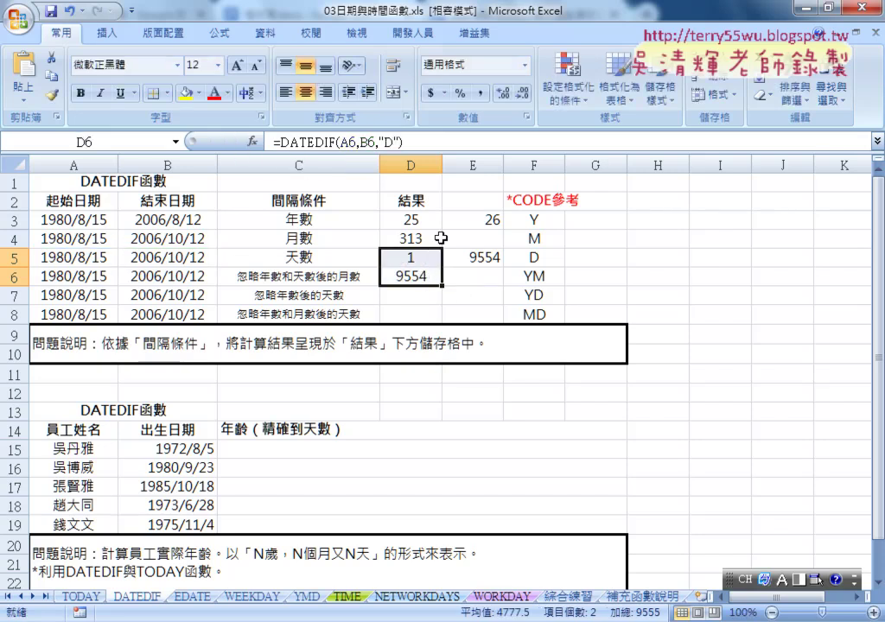
key("ctrl+z")
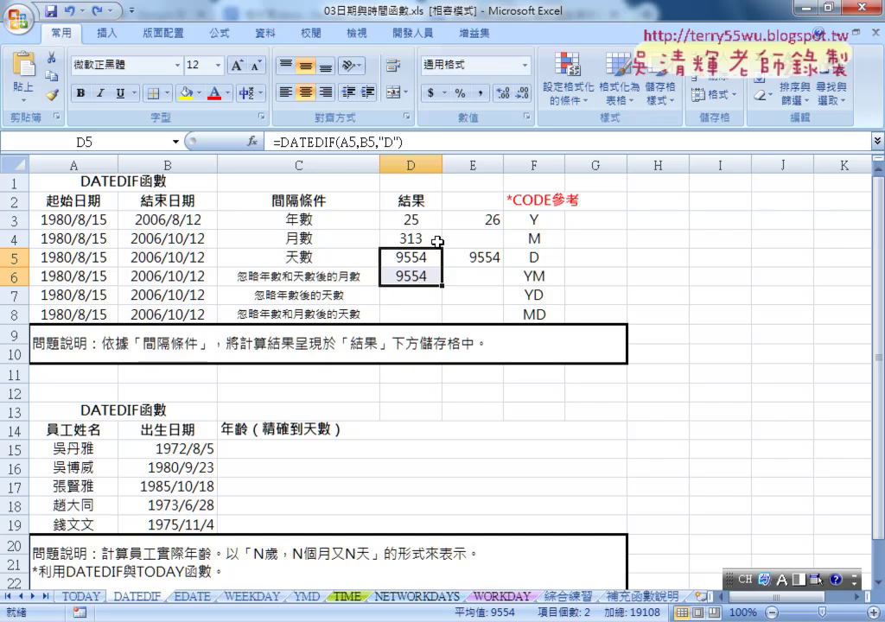
left_click(419, 277)
double_click(389, 141)
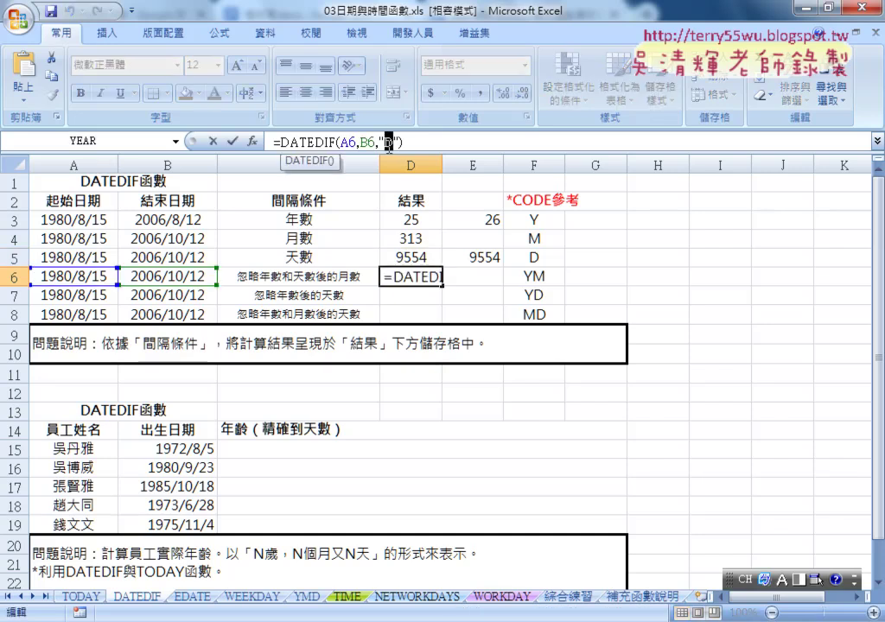
type("Y")
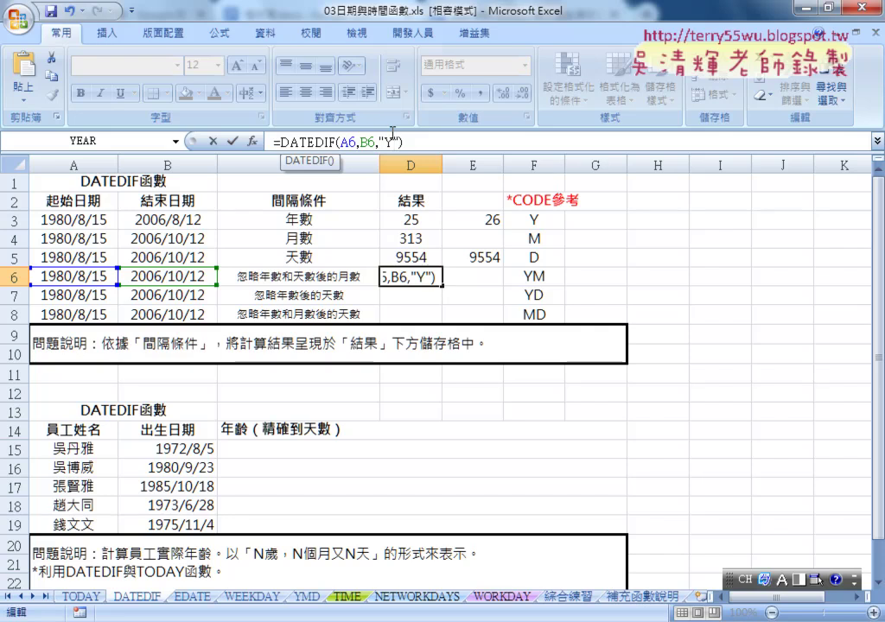
type("M")
key("Return")
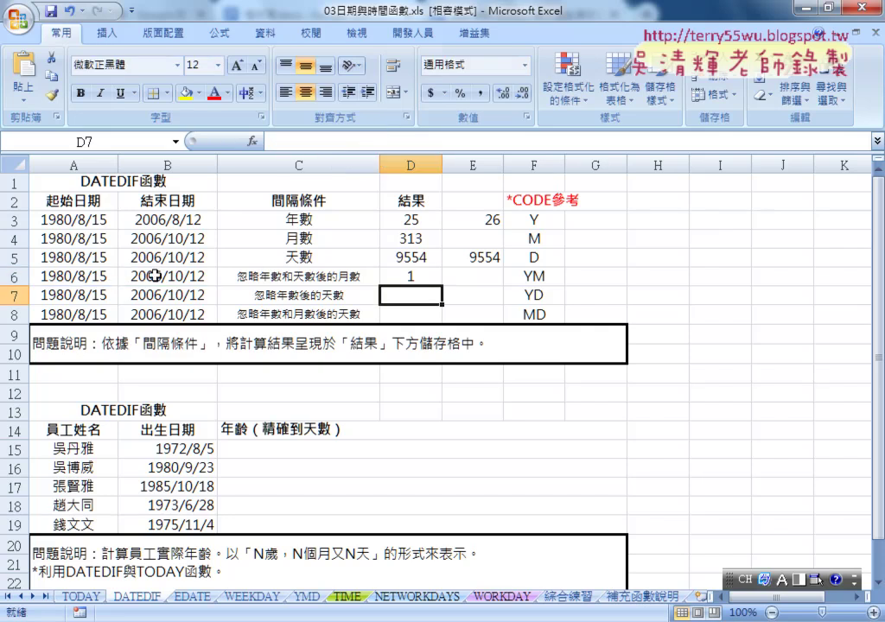
Step: Fill D6's formula into D7:D8 and change D8's code to "MD", returning 28
left_click(427, 274)
left_click_drag(441, 286, 437, 311)
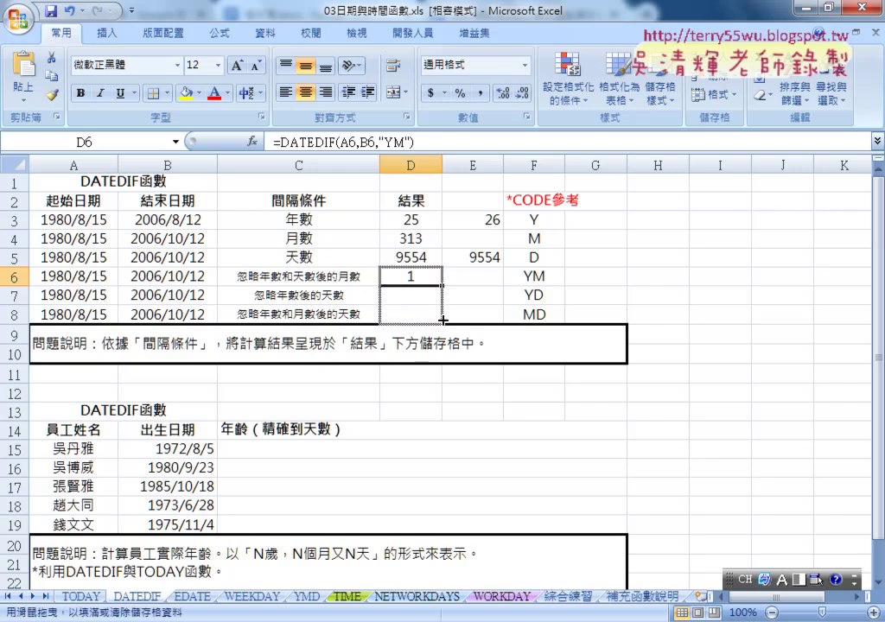
left_click(419, 295)
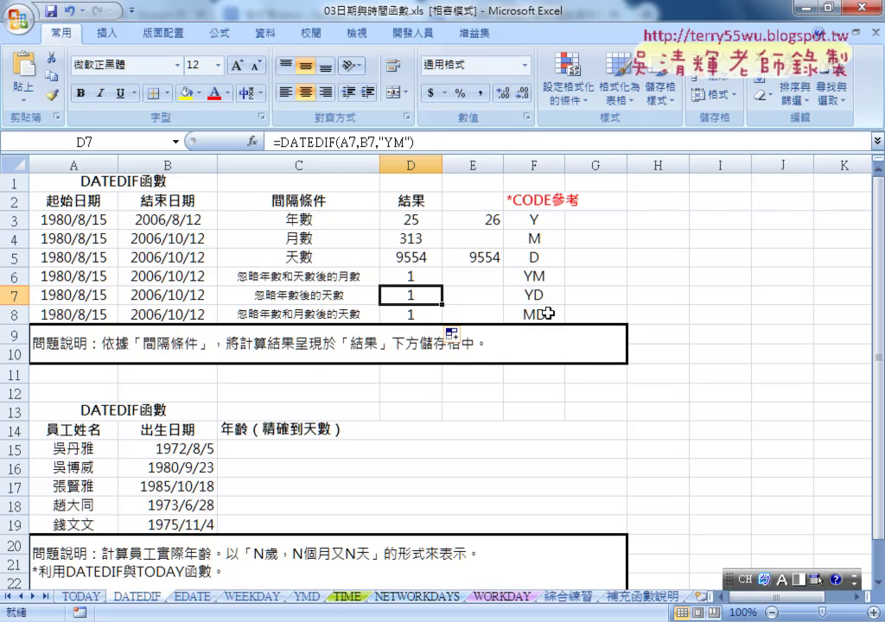
left_click(421, 309)
left_click_drag(386, 141, 393, 140)
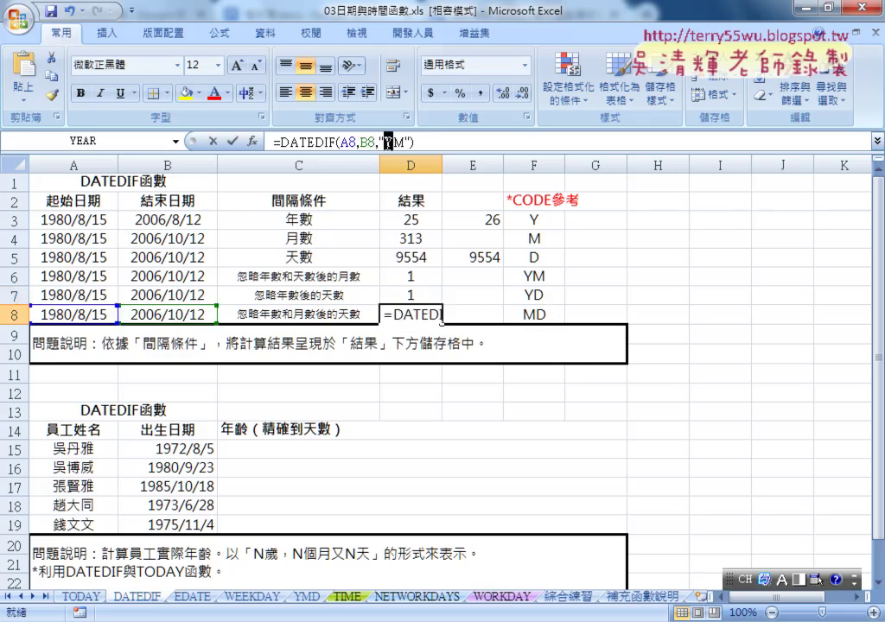
key("Delete")
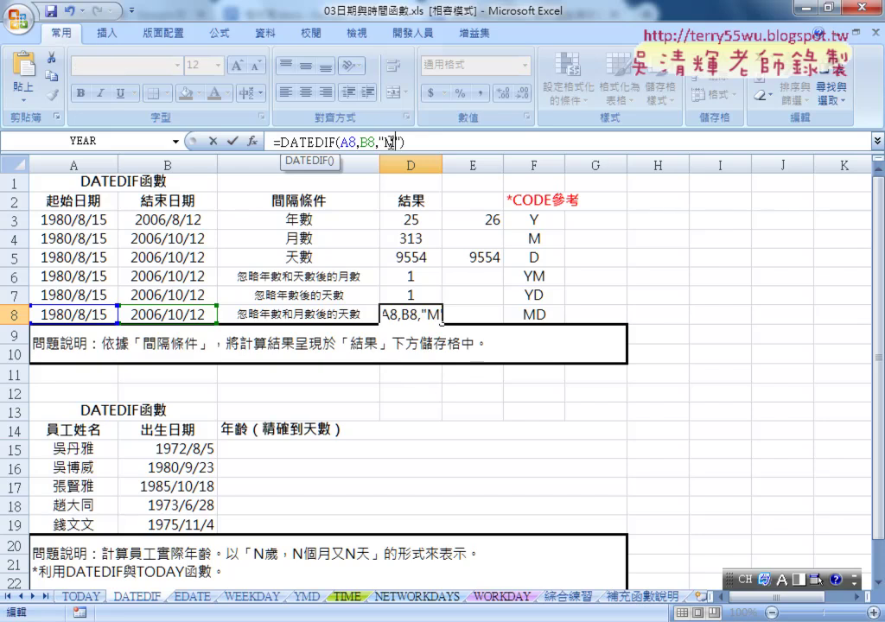
type("D")
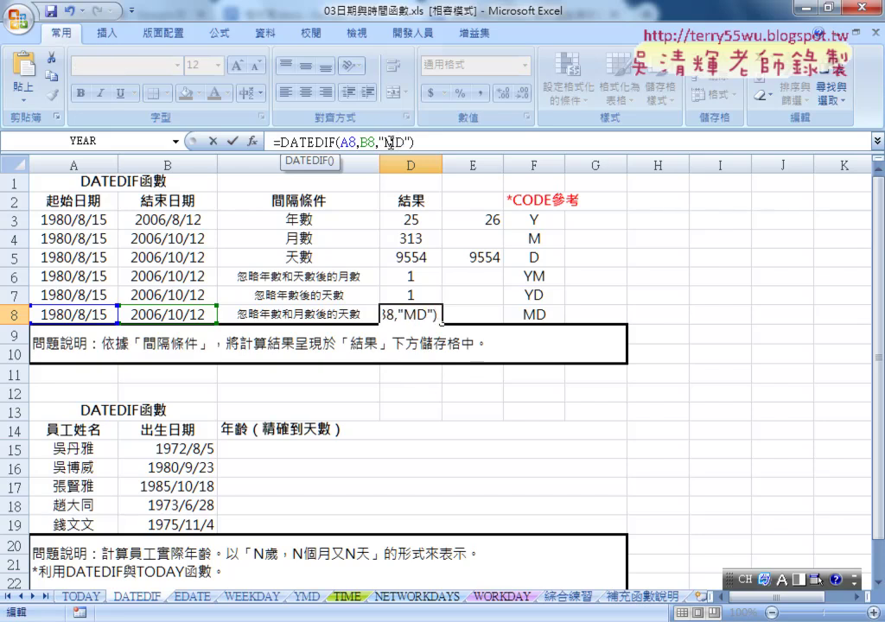
left_click(234, 142)
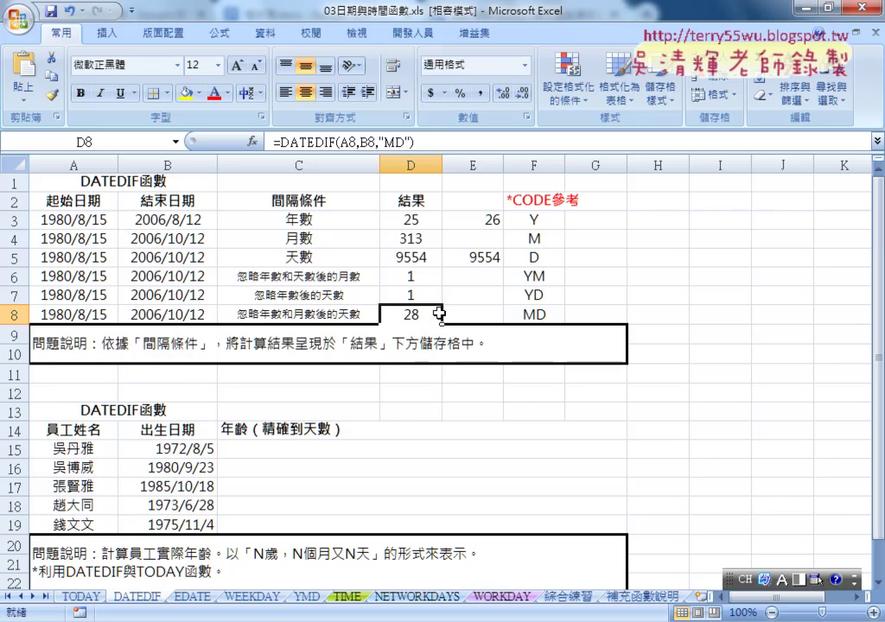
left_click_drag(558, 221, 554, 307)
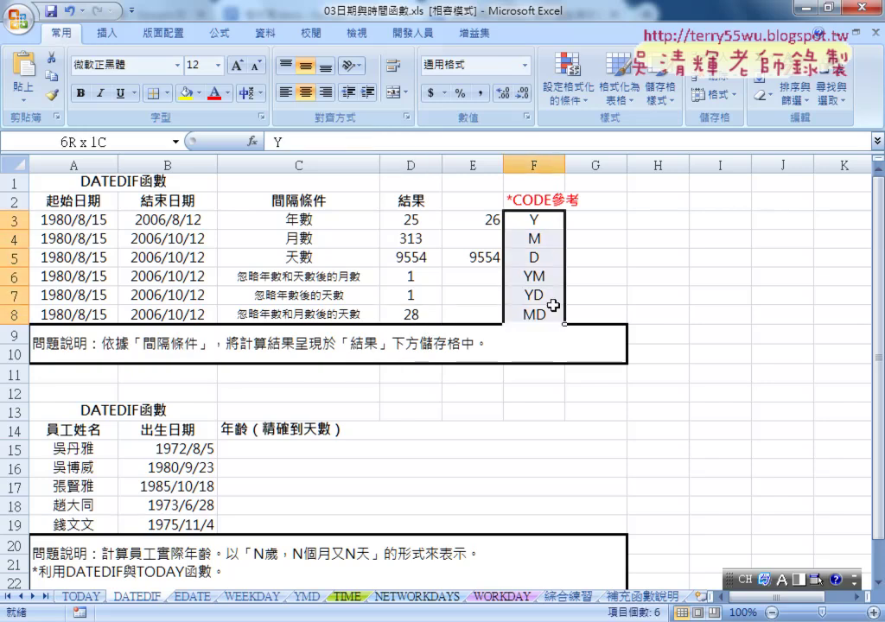
left_click(417, 221)
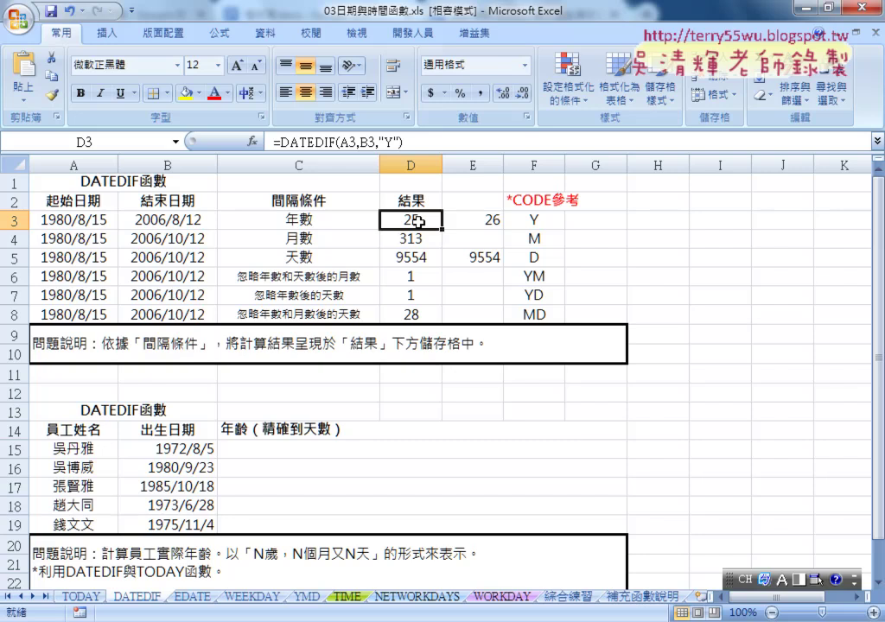
left_click(351, 452)
scroll(351, 452, "down", 1)
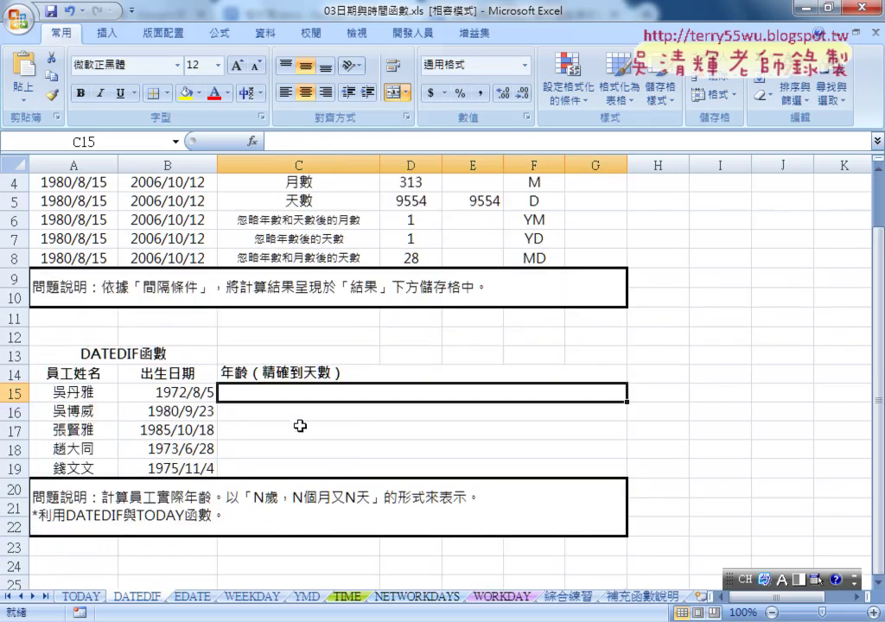